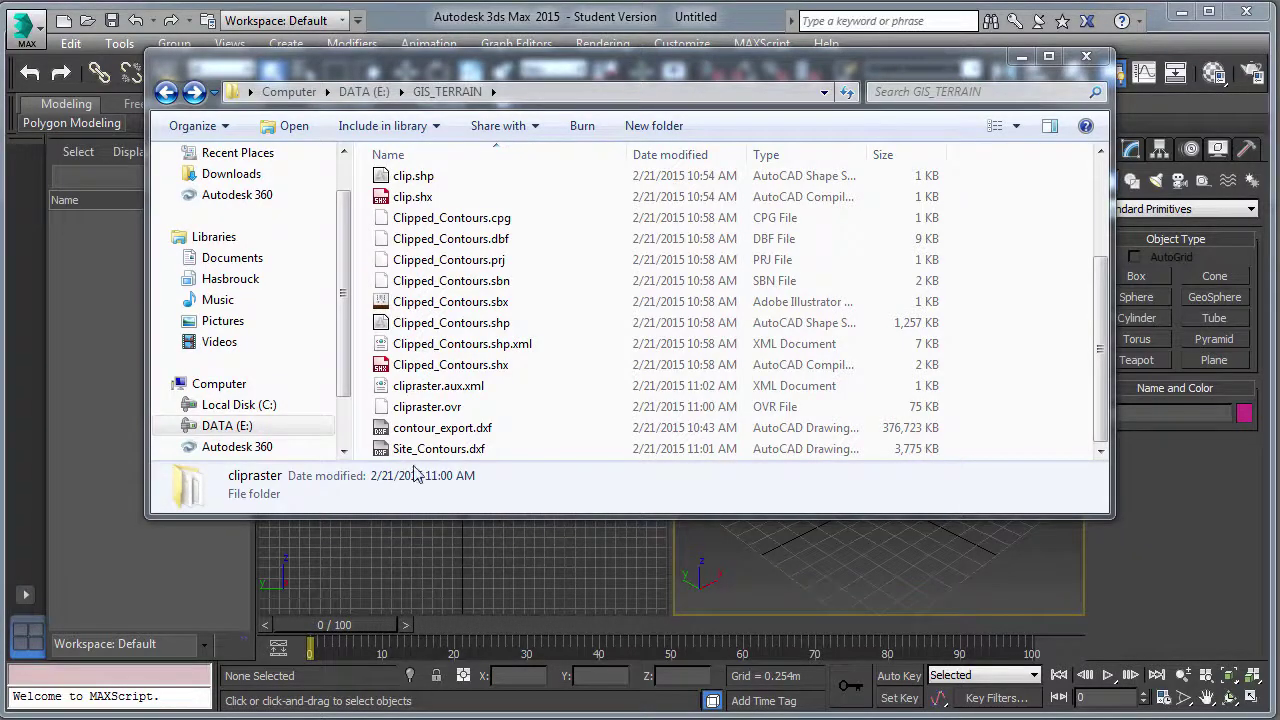
Step: Select Site_Contours.dxf in the GIS_TERRAIN folder to check its details
{"action": "left_click", "coordinate": [436, 450]}
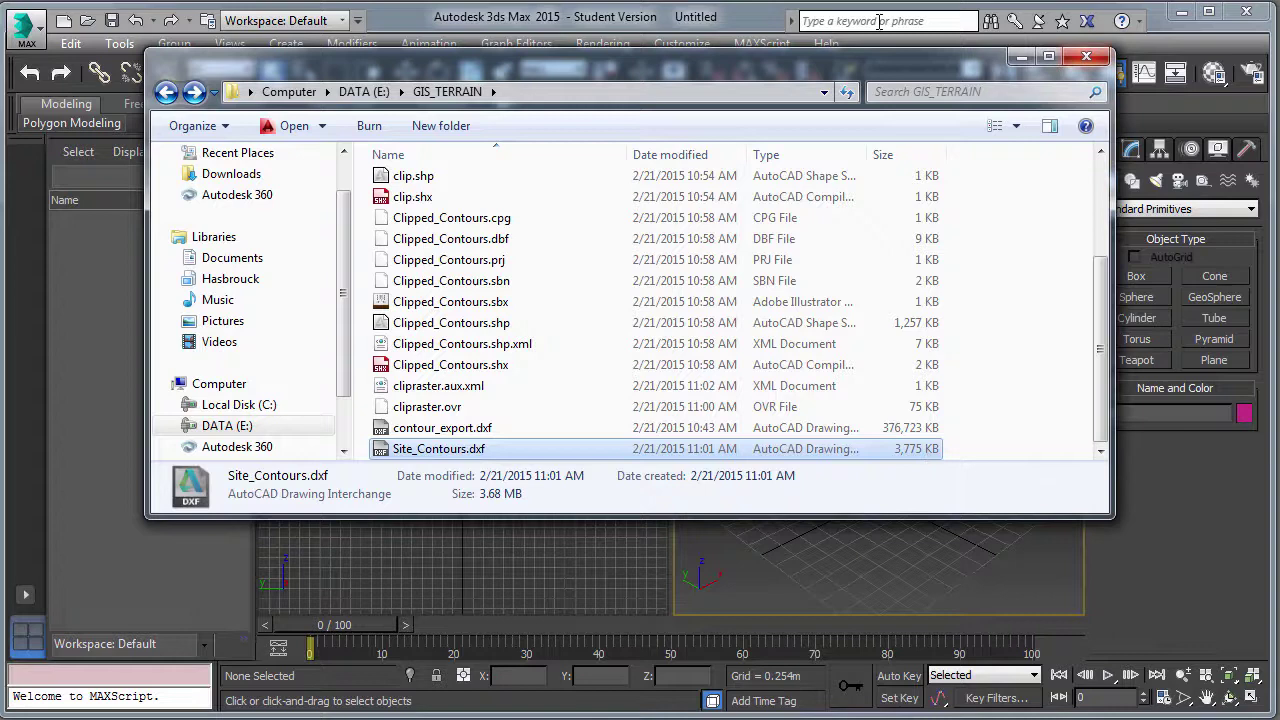
Step: Close the Explorer window and set display units to US Standard Decimal Feet
{"action": "key", "text": "Escape"}
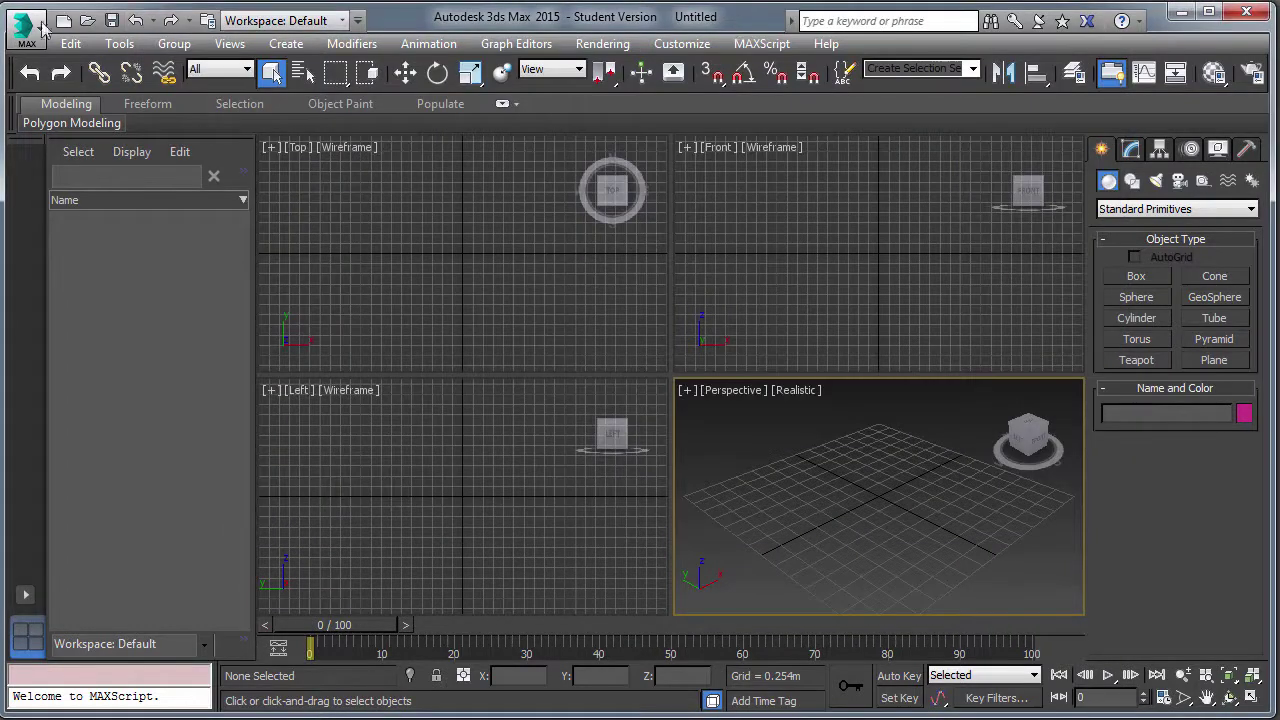
{"action": "left_click", "coordinate": [37, 33]}
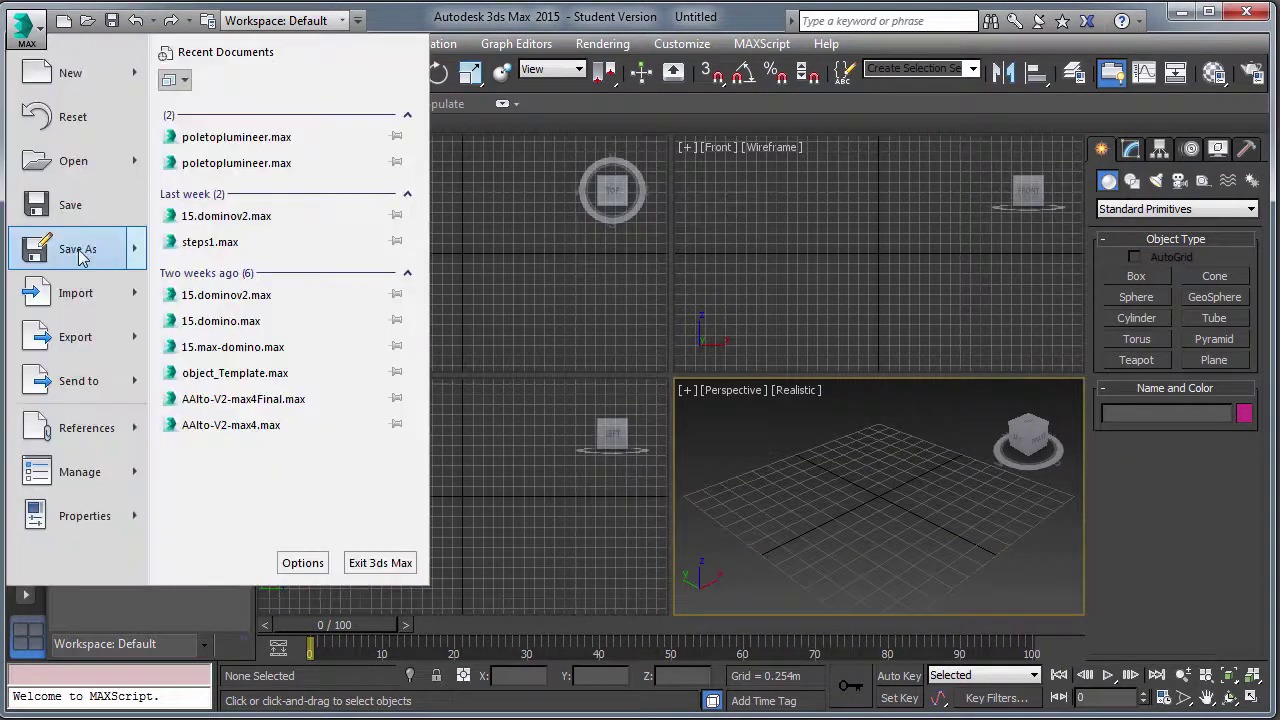
{"action": "mouse_move", "coordinate": [86, 249]}
{"action": "left_click", "coordinate": [697, 50]}
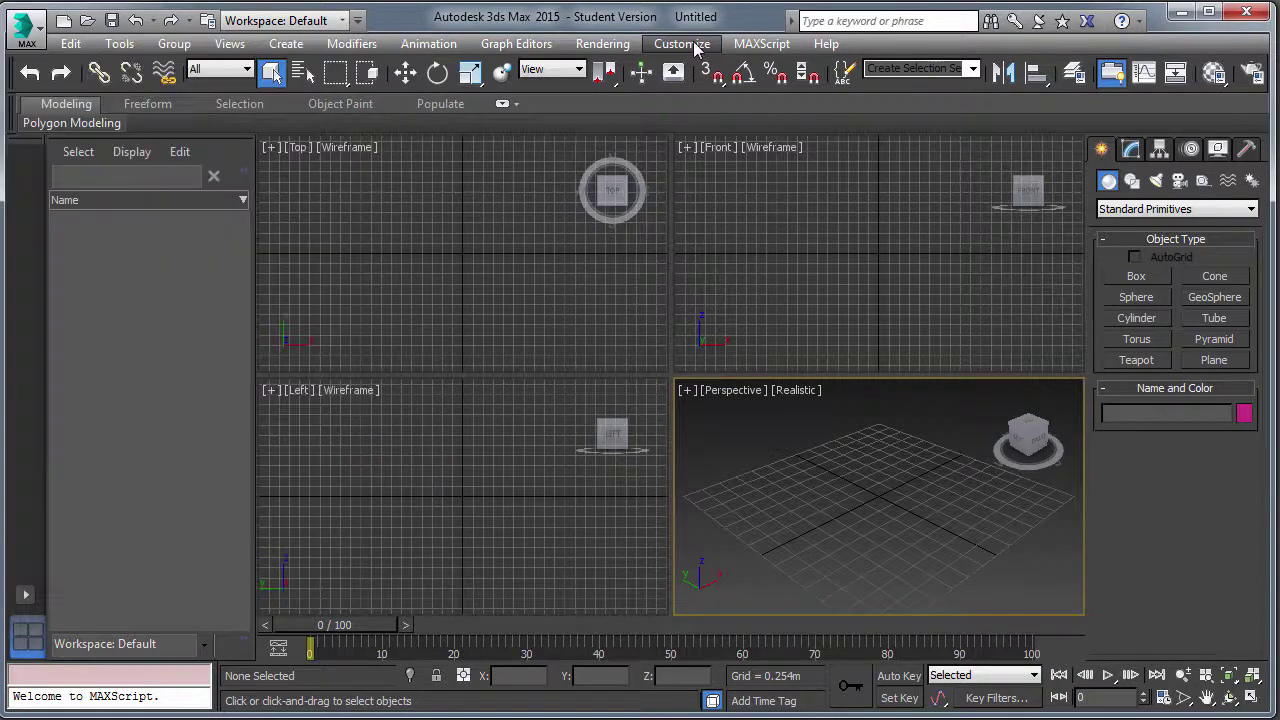
{"action": "left_click", "coordinate": [697, 47]}
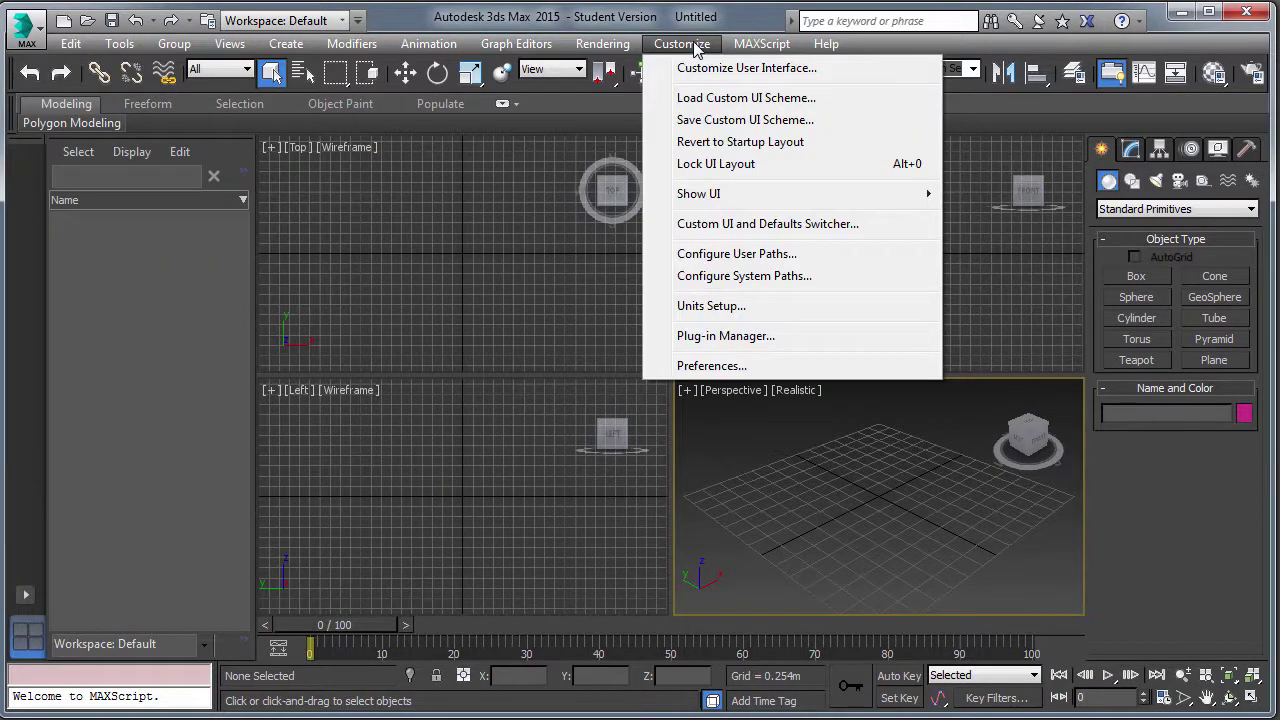
{"action": "left_click", "coordinate": [697, 302]}
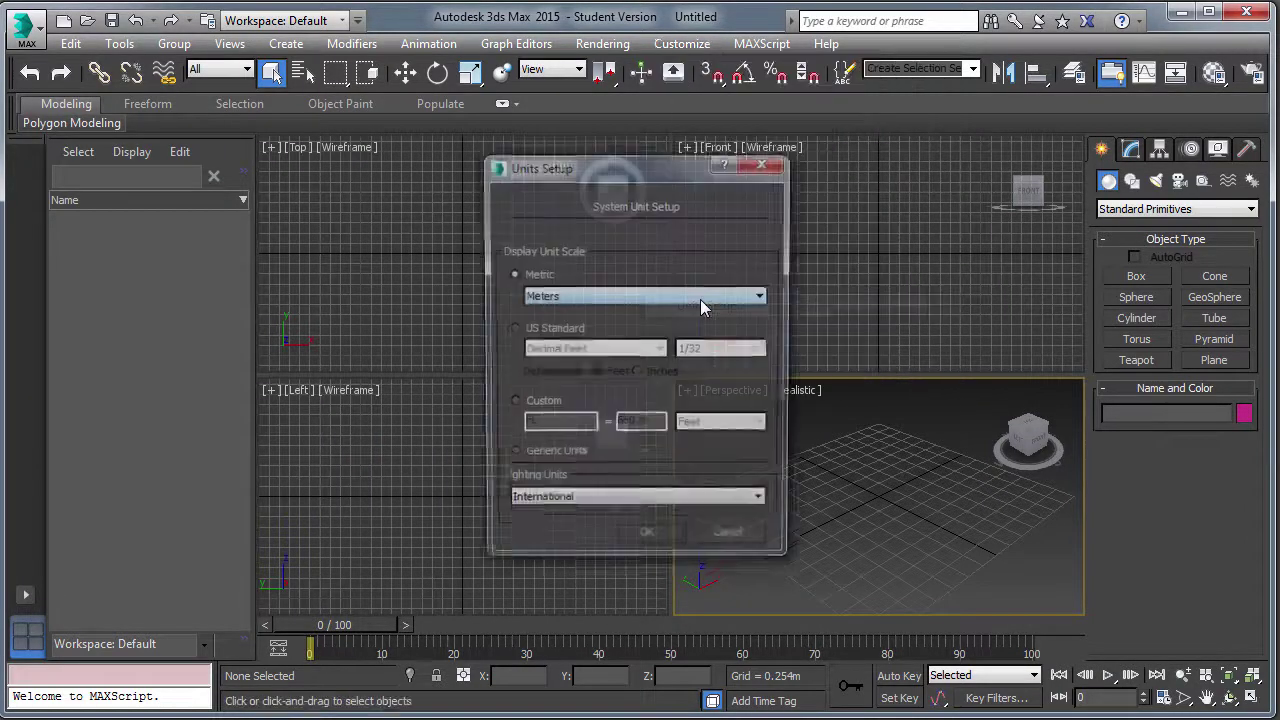
{"action": "left_click", "coordinate": [511, 330]}
{"action": "left_click", "coordinate": [560, 351]}
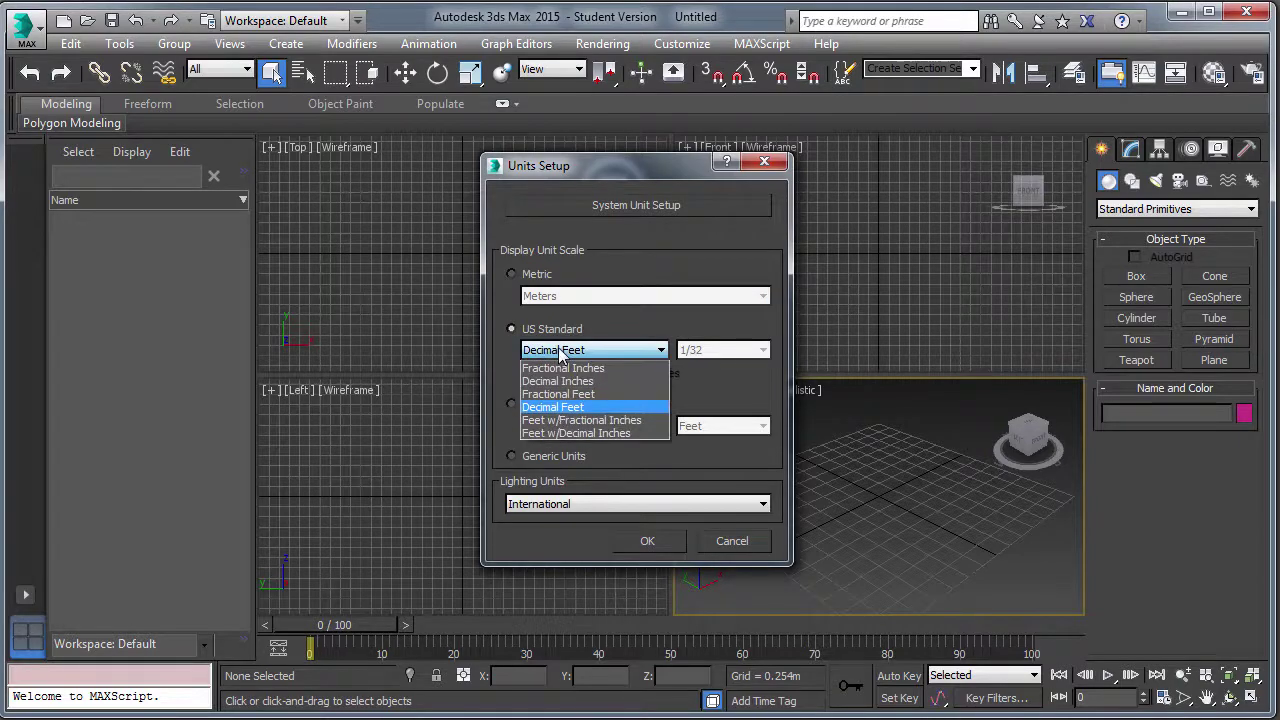
{"action": "left_click", "coordinate": [563, 407]}
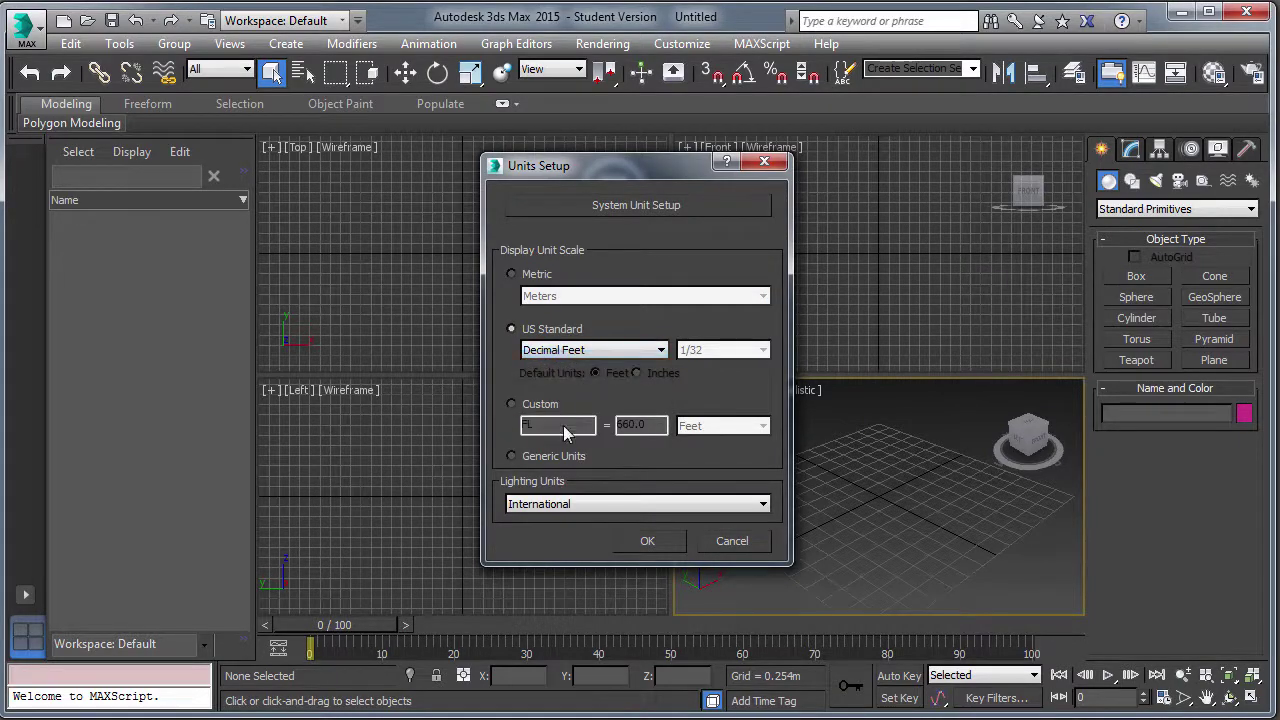
{"action": "left_click", "coordinate": [649, 544]}
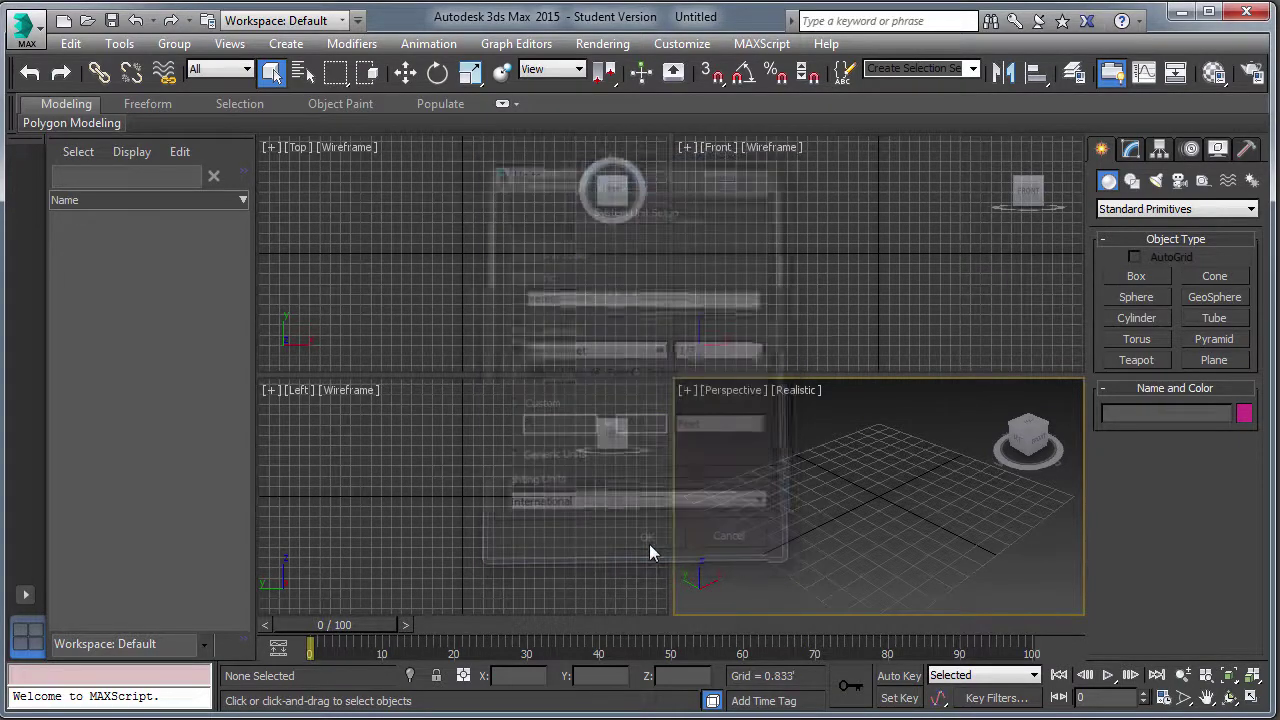
Step: Start an import and pick Site_Contours.dxf from DATA (E:) > GIS_TERRAIN
{"action": "left_click", "coordinate": [27, 27]}
{"action": "mouse_move", "coordinate": [70, 168]}
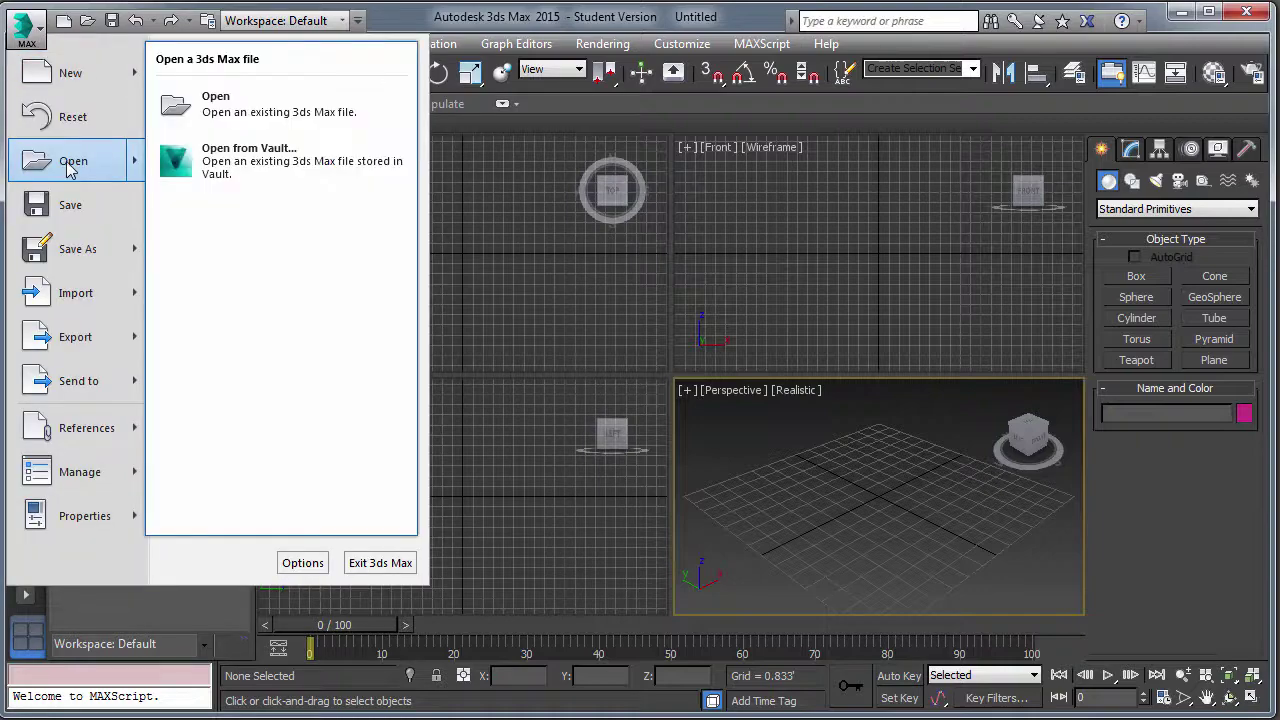
{"action": "left_click", "coordinate": [106, 302]}
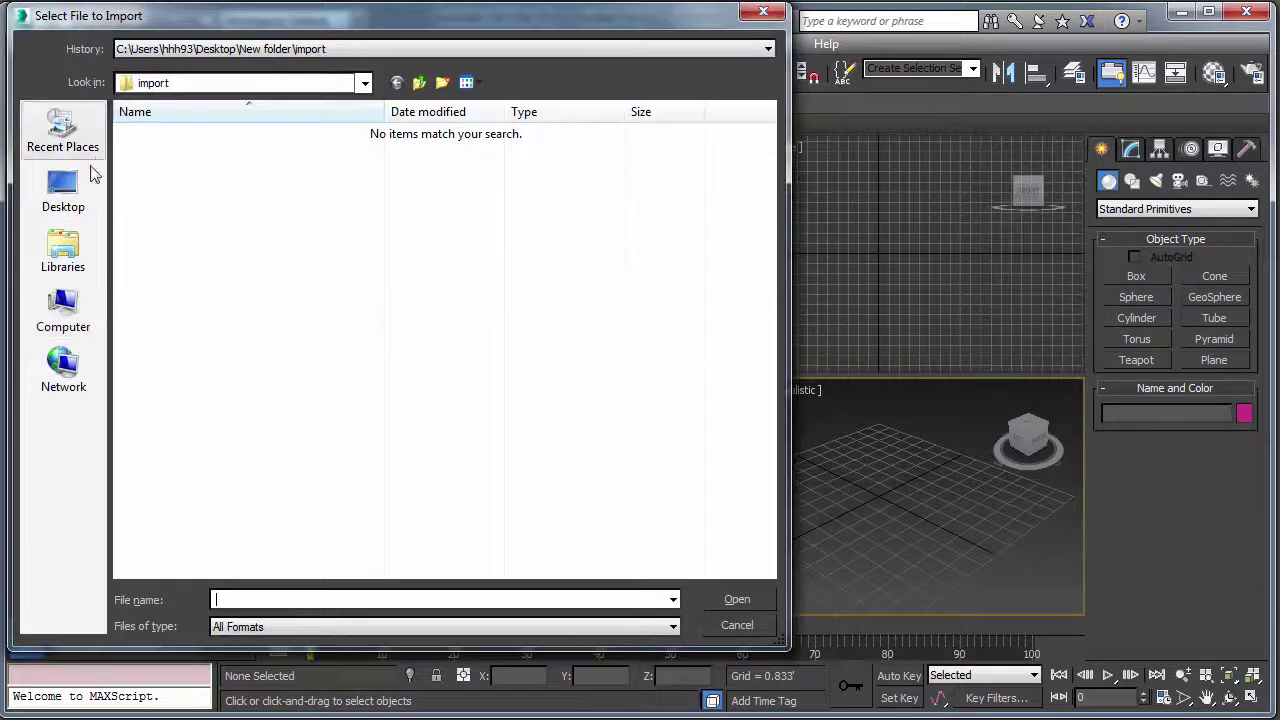
{"action": "left_click", "coordinate": [63, 312]}
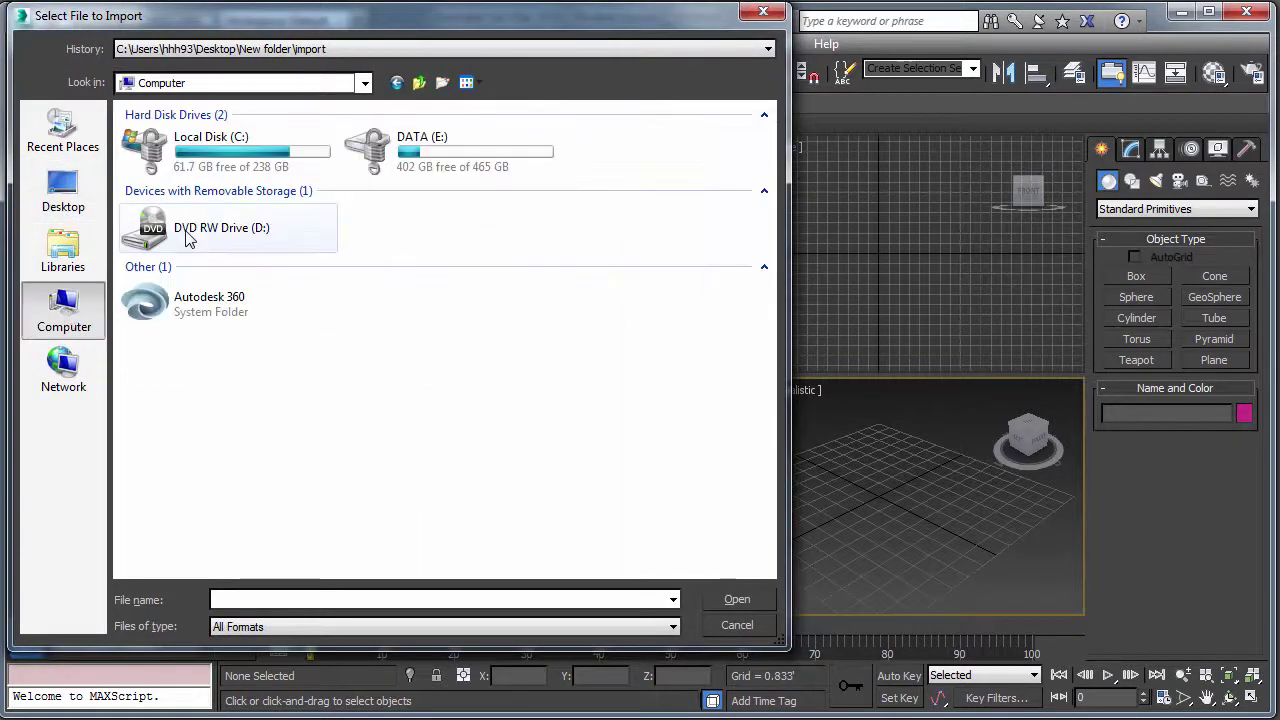
{"action": "double_click", "coordinate": [414, 152]}
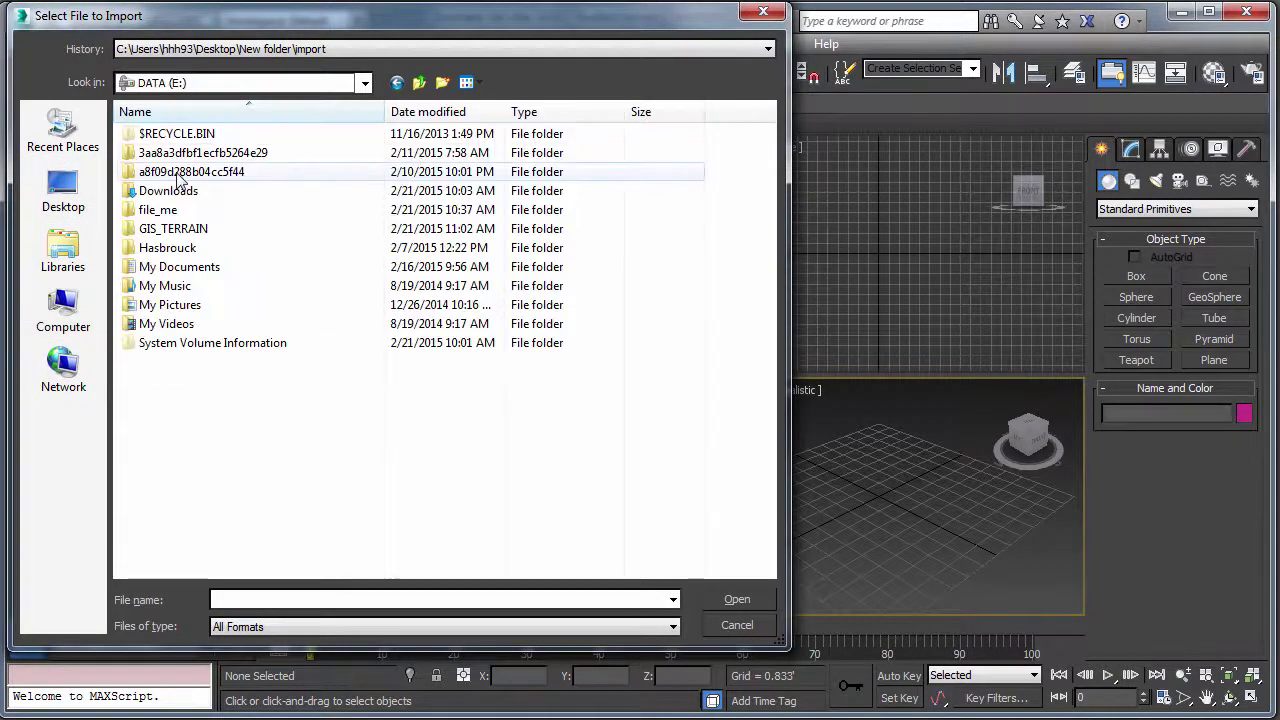
{"action": "double_click", "coordinate": [168, 230]}
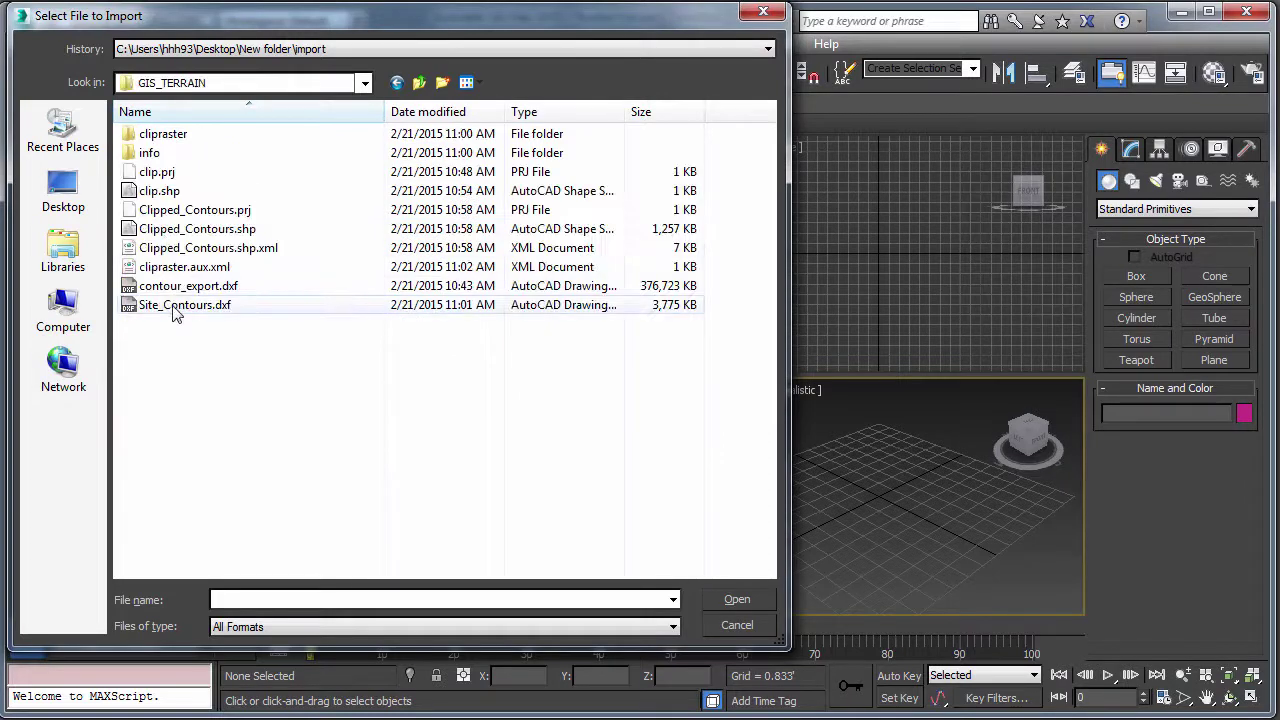
{"action": "left_click", "coordinate": [176, 312]}
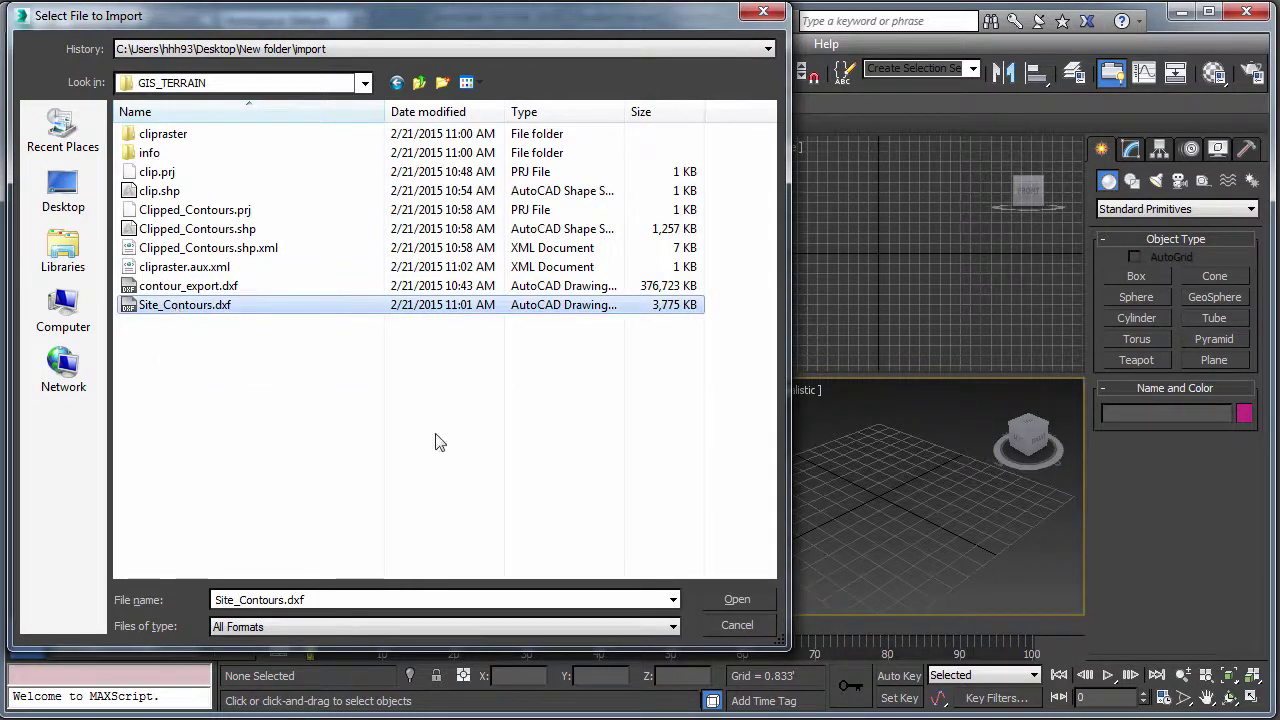
Step: Import Site_Contours.dxf derived by layer with a 1.0' weld threshold
{"action": "left_click", "coordinate": [737, 599]}
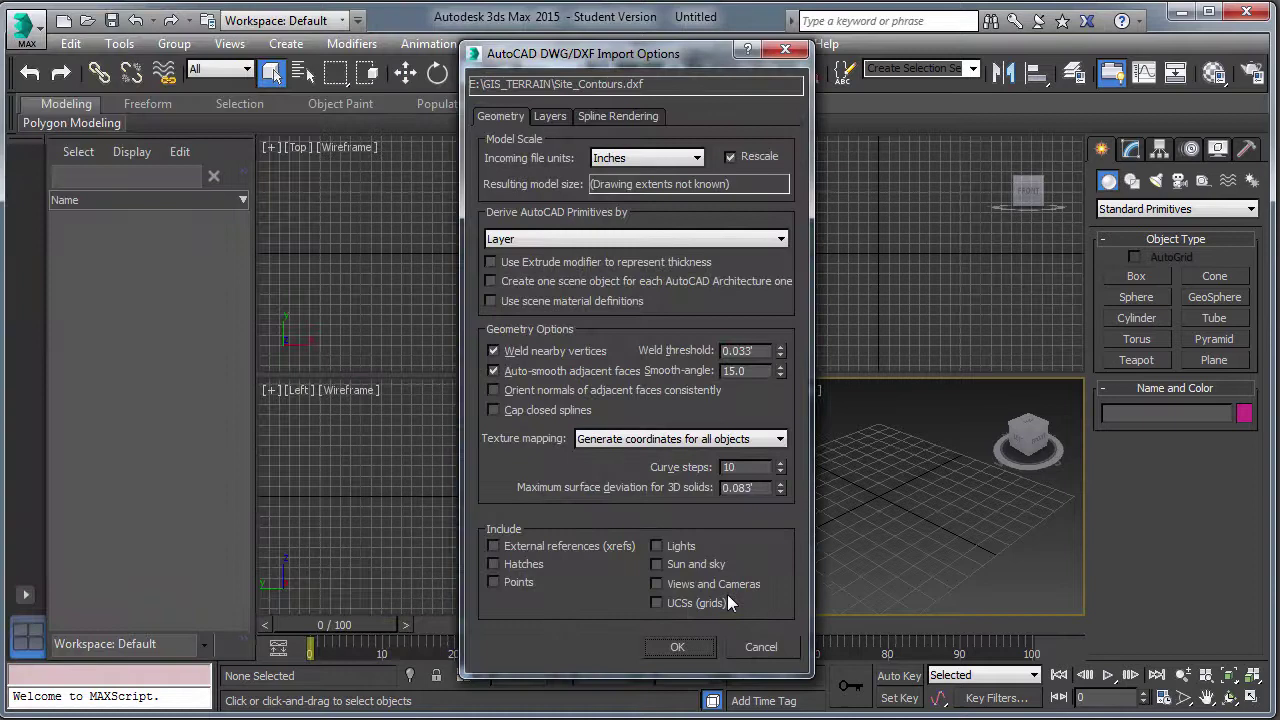
{"action": "left_click", "coordinate": [658, 238]}
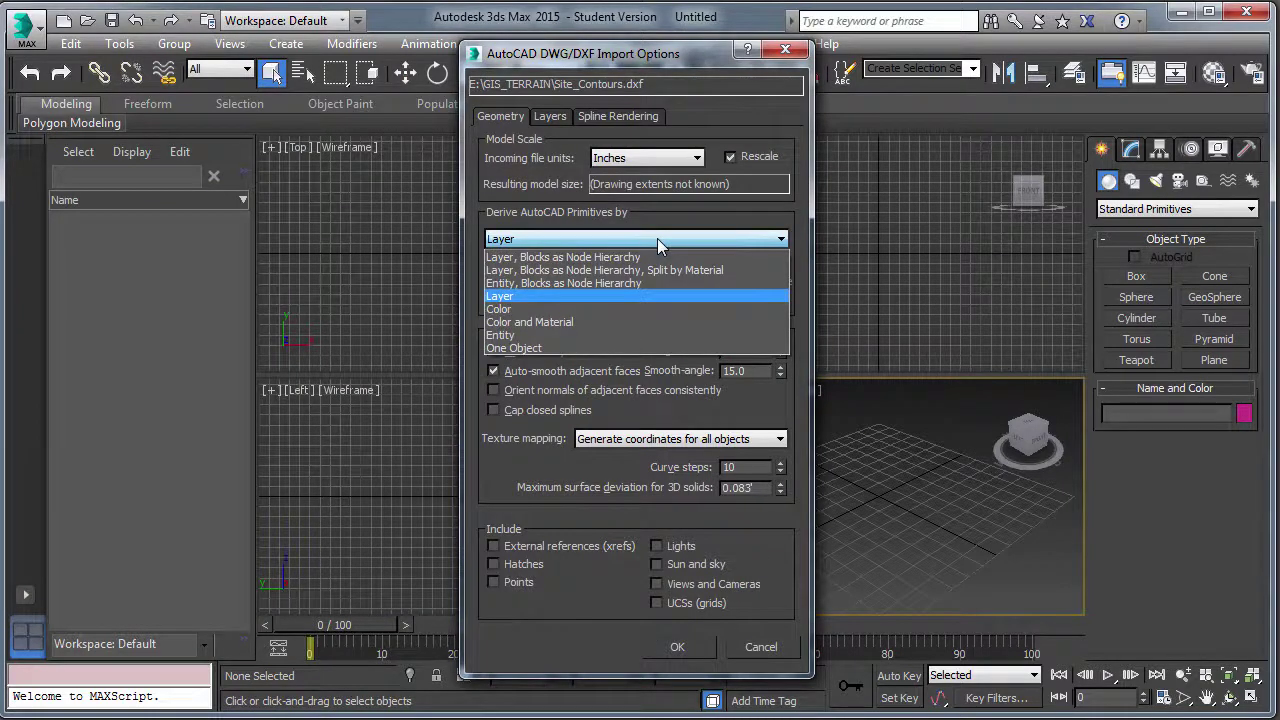
{"action": "left_click", "coordinate": [657, 238]}
{"action": "left_click", "coordinate": [533, 355]}
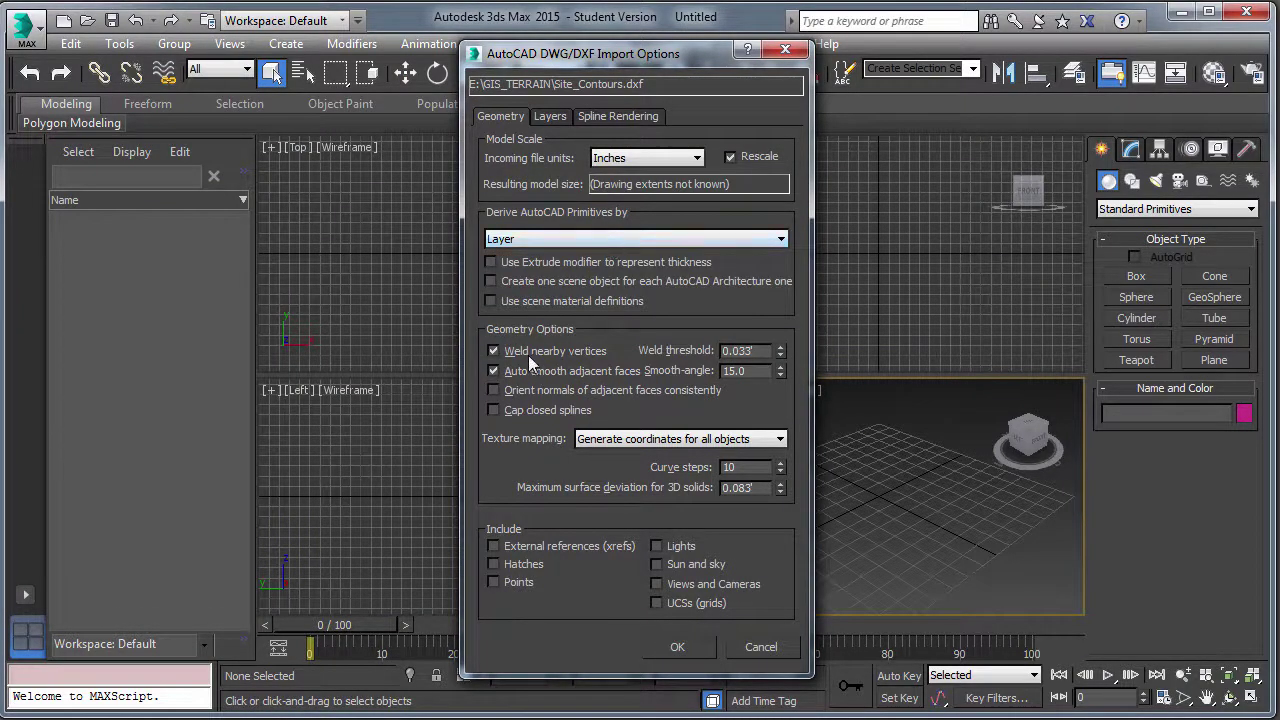
{"action": "left_click_drag", "start_coordinate": [755, 346], "coordinate": [671, 349]}
{"action": "type", "text": "1"}
{"action": "key", "text": "Return"}
{"action": "left_click", "coordinate": [680, 647]}
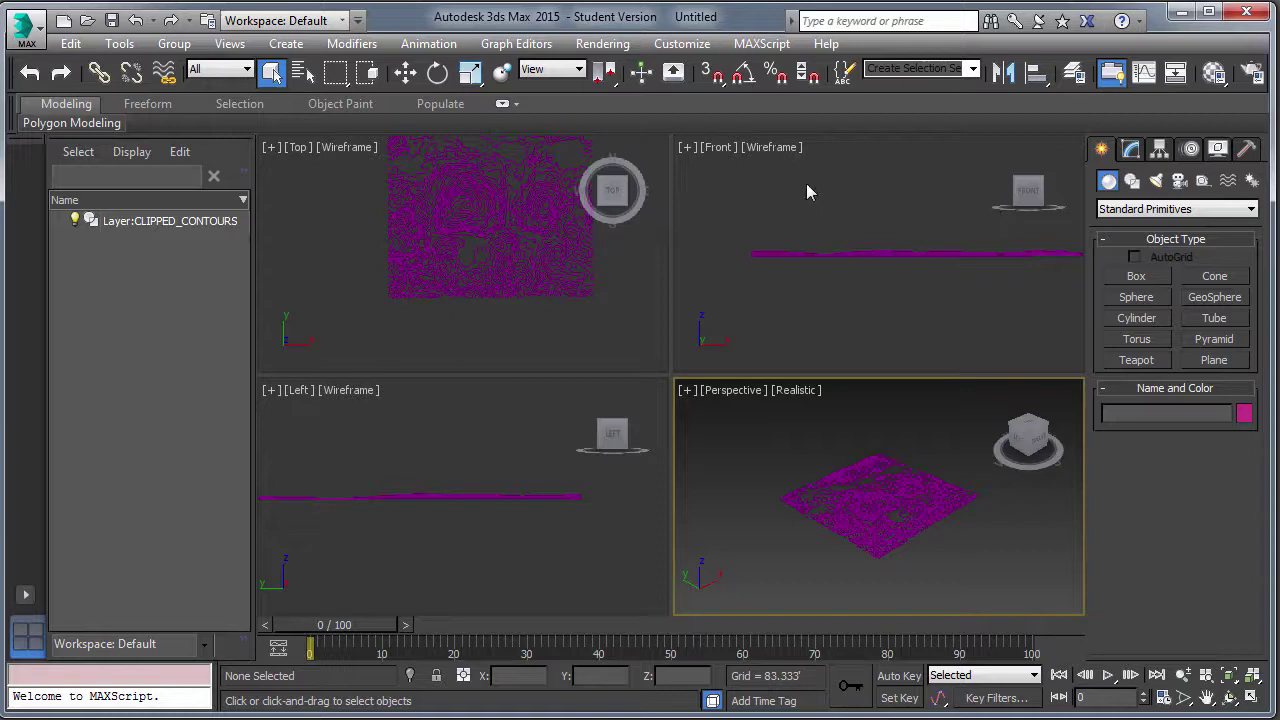
Step: Select the Layer:CLIPPED_CONTOURS shape and activate Select and Move
{"action": "left_click", "coordinate": [526, 259]}
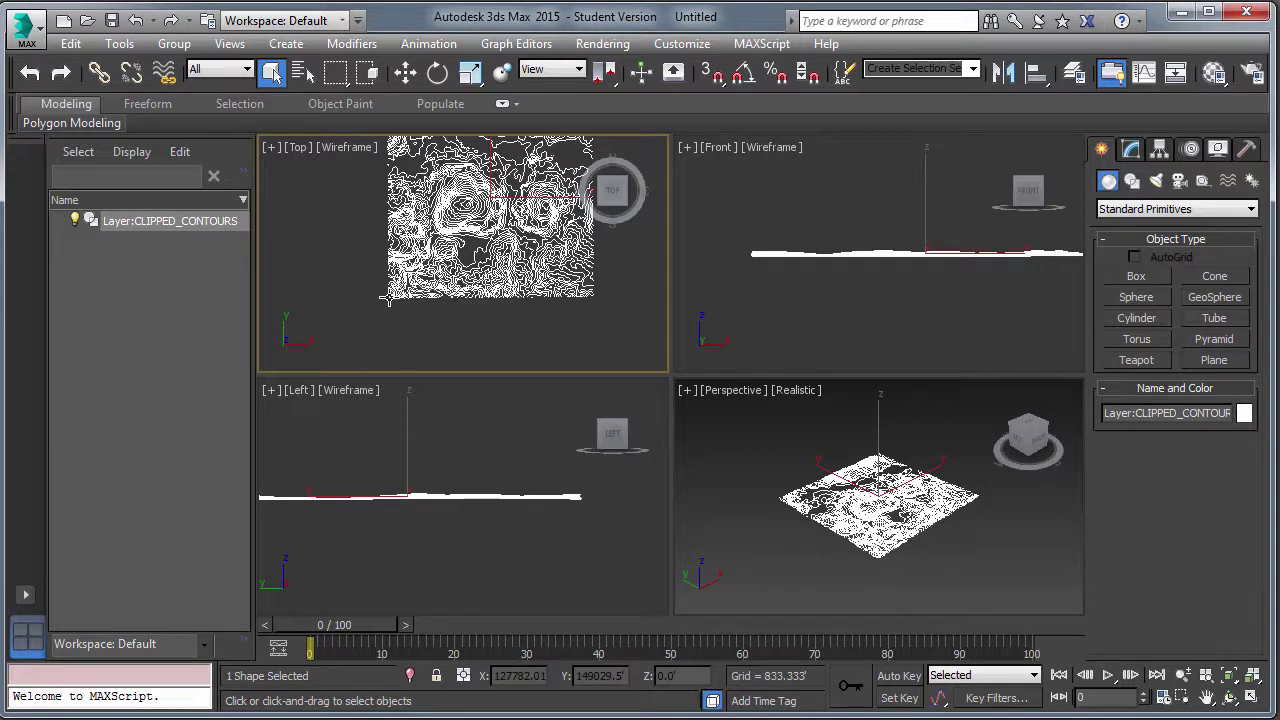
{"action": "left_click", "coordinate": [406, 74]}
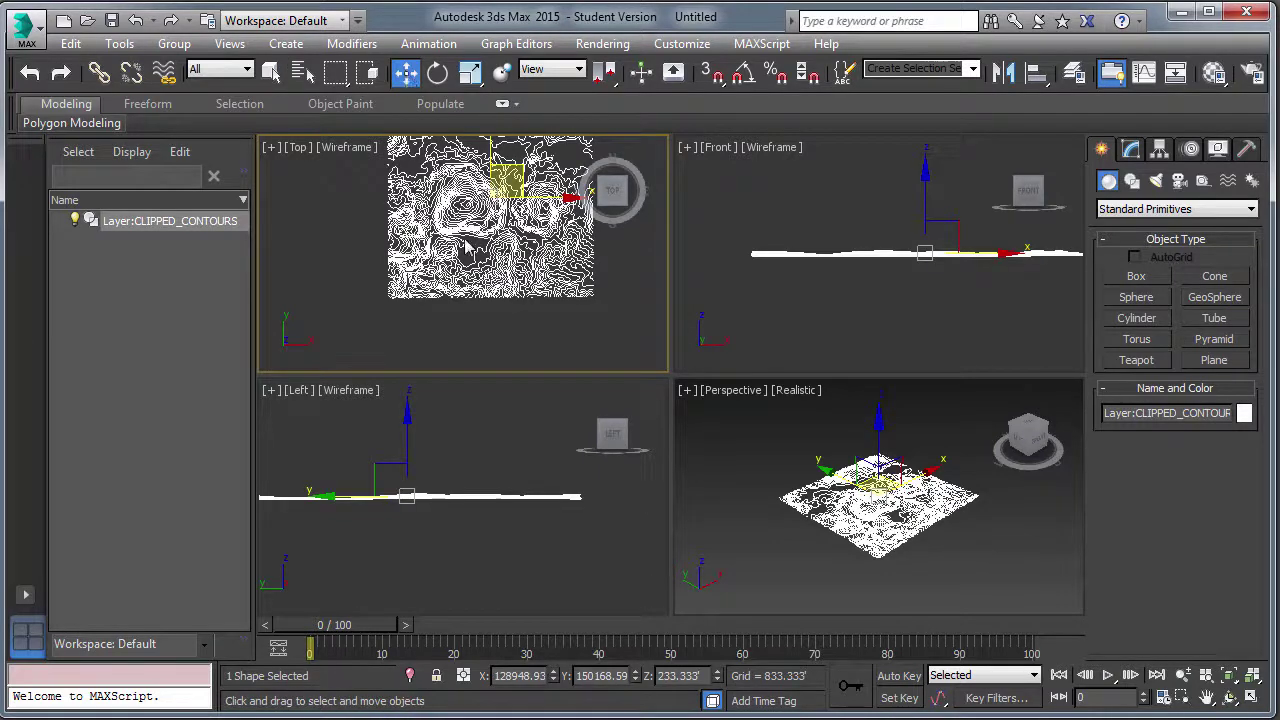
{"action": "right_click", "coordinate": [511, 193]}
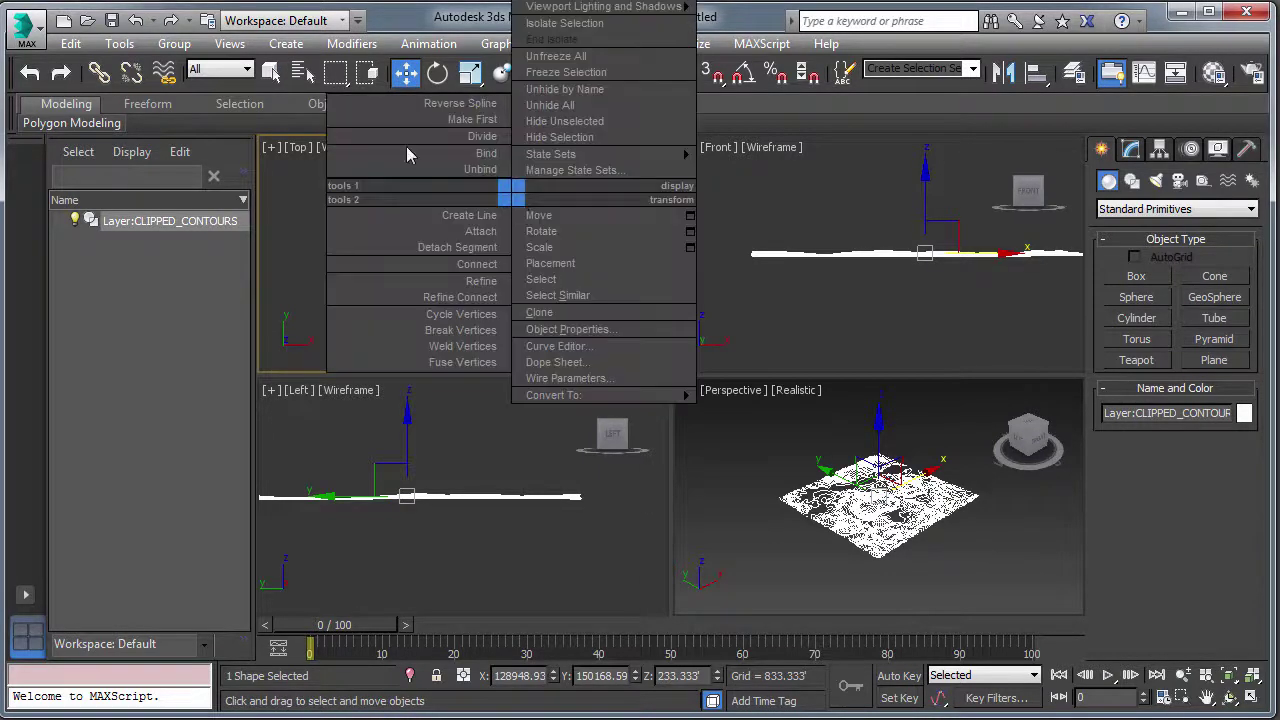
{"action": "left_click", "coordinate": [382, 20]}
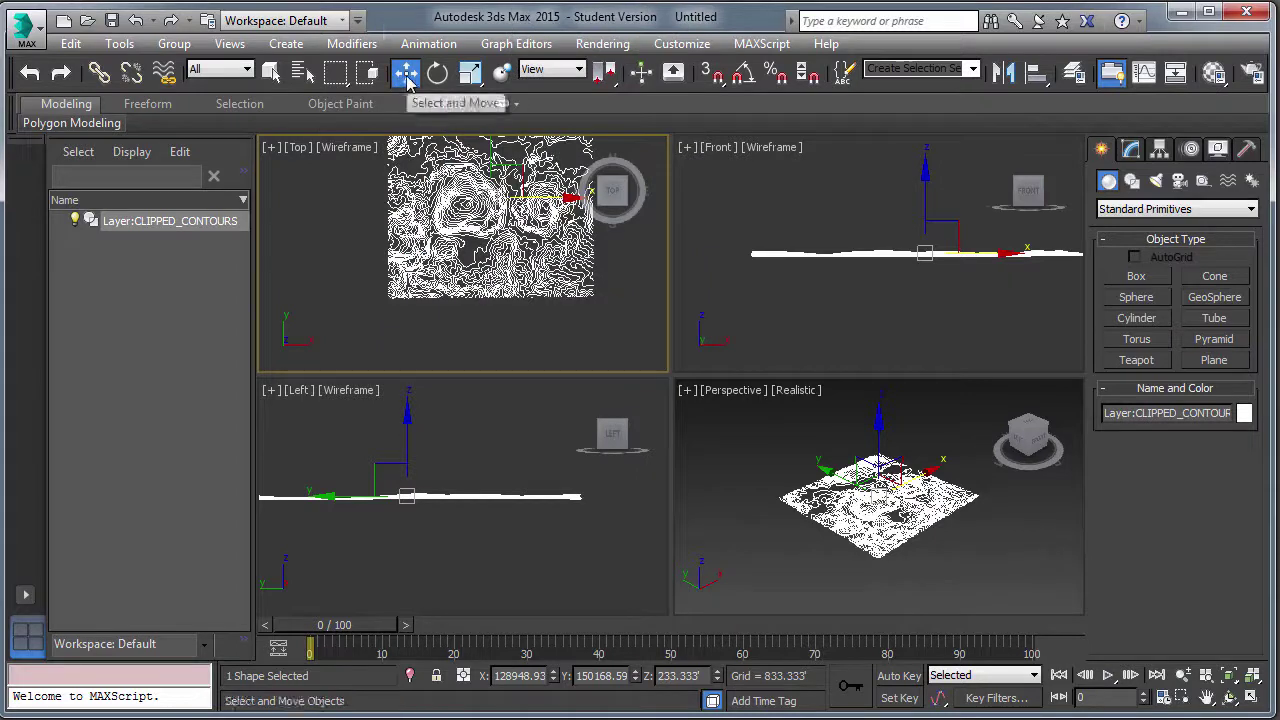
Step: Move the contour shape to absolute X 0 and Y 0, then zoom extents selected
{"action": "right_click", "coordinate": [406, 78]}
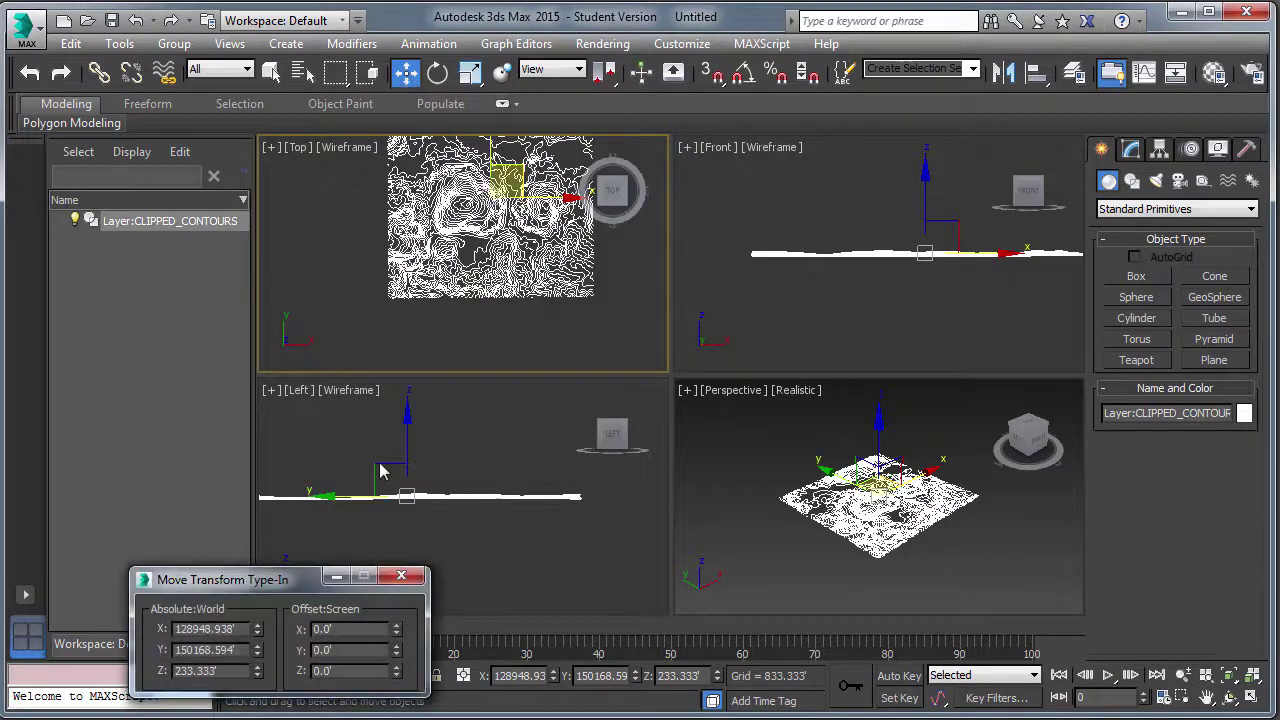
{"action": "left_click_drag", "start_coordinate": [288, 582], "coordinate": [568, 234]}
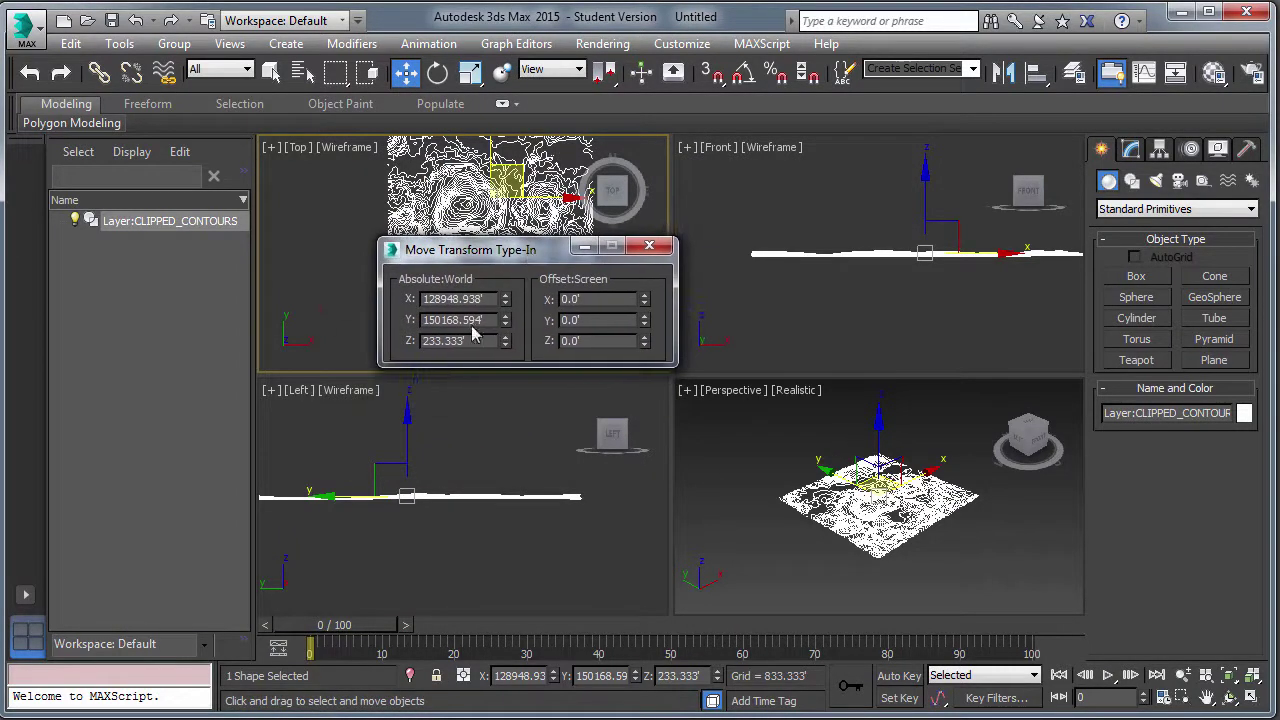
{"action": "double_click", "coordinate": [484, 299]}
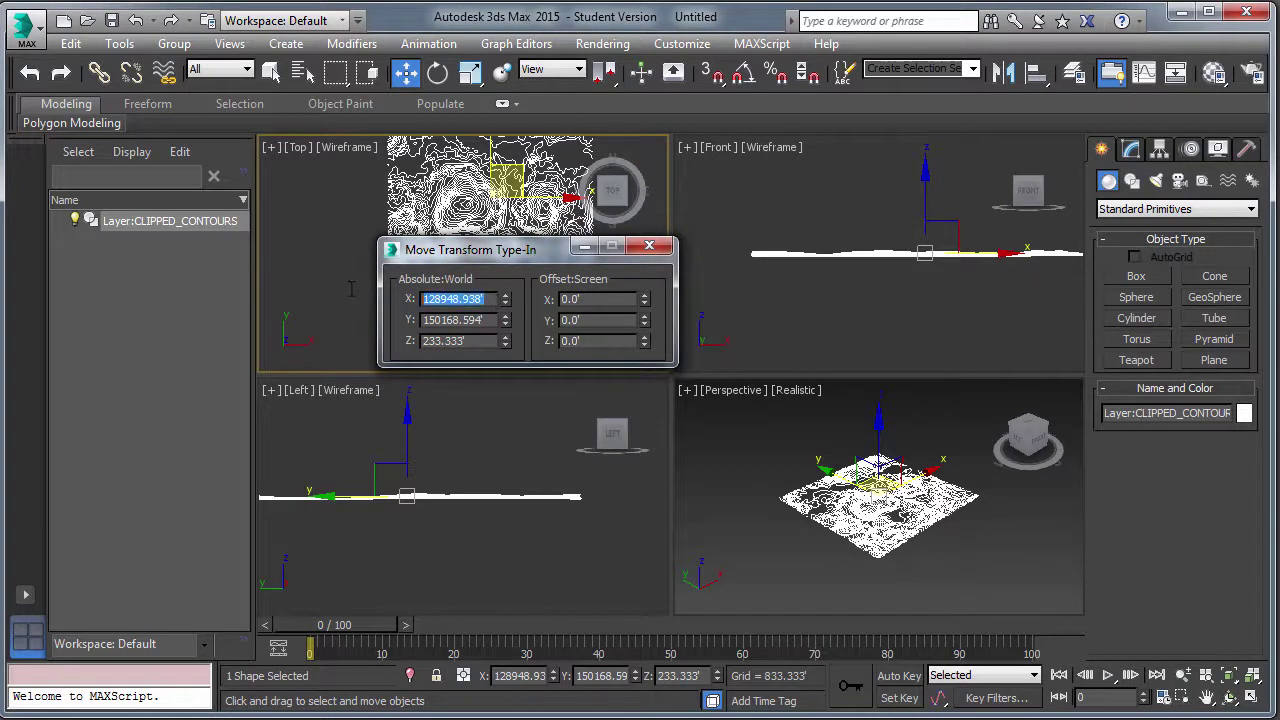
{"action": "type", "text": "0"}
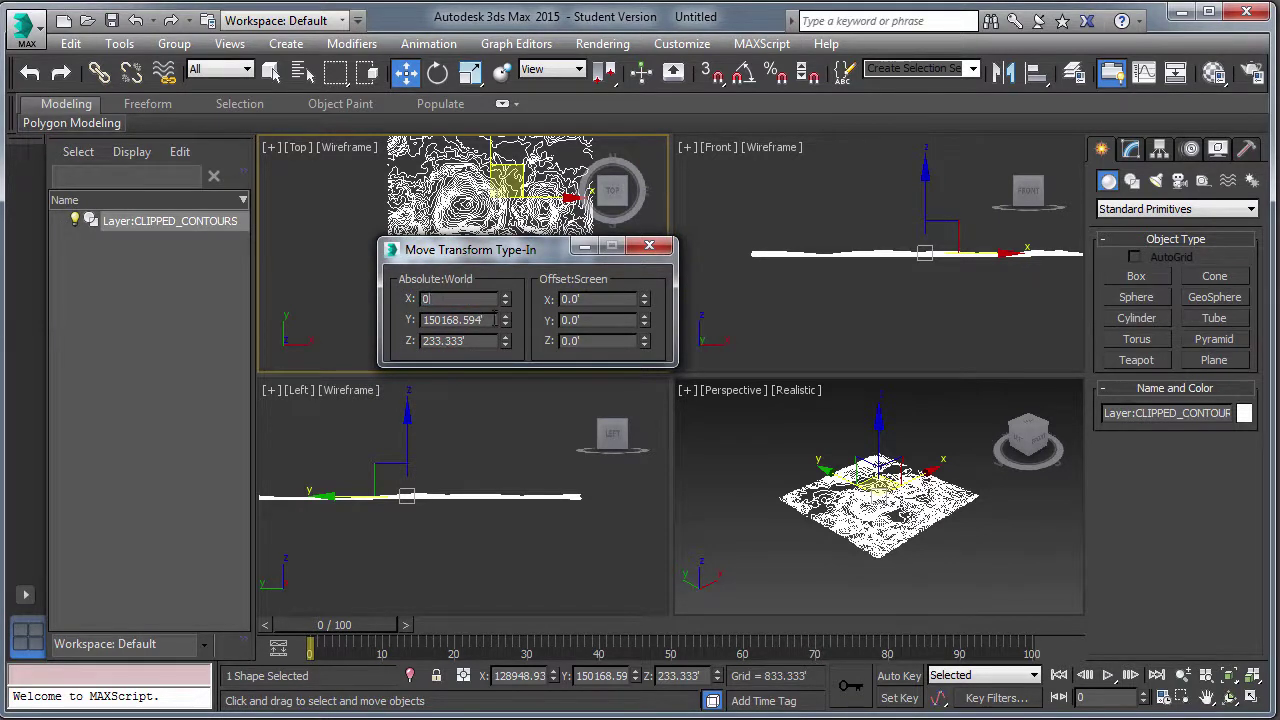
{"action": "key", "text": "Return"}
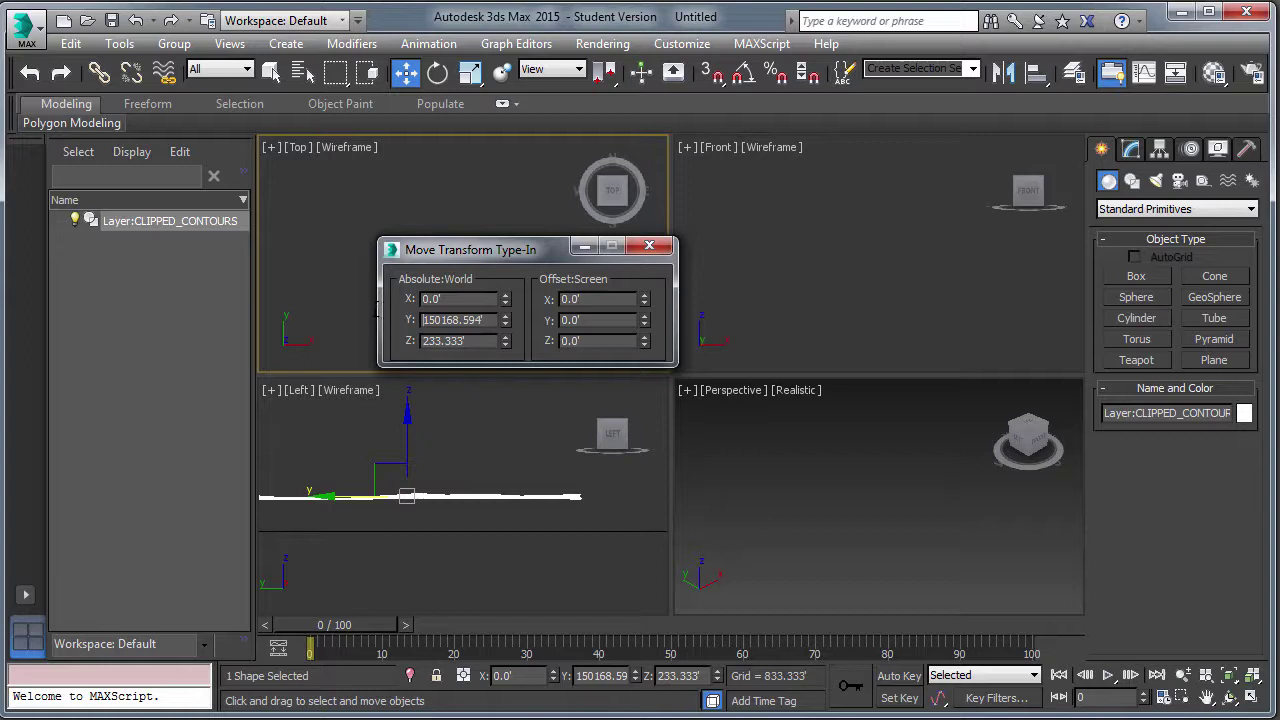
{"action": "double_click", "coordinate": [494, 320]}
{"action": "type", "text": "0"}
{"action": "key", "text": "Return"}
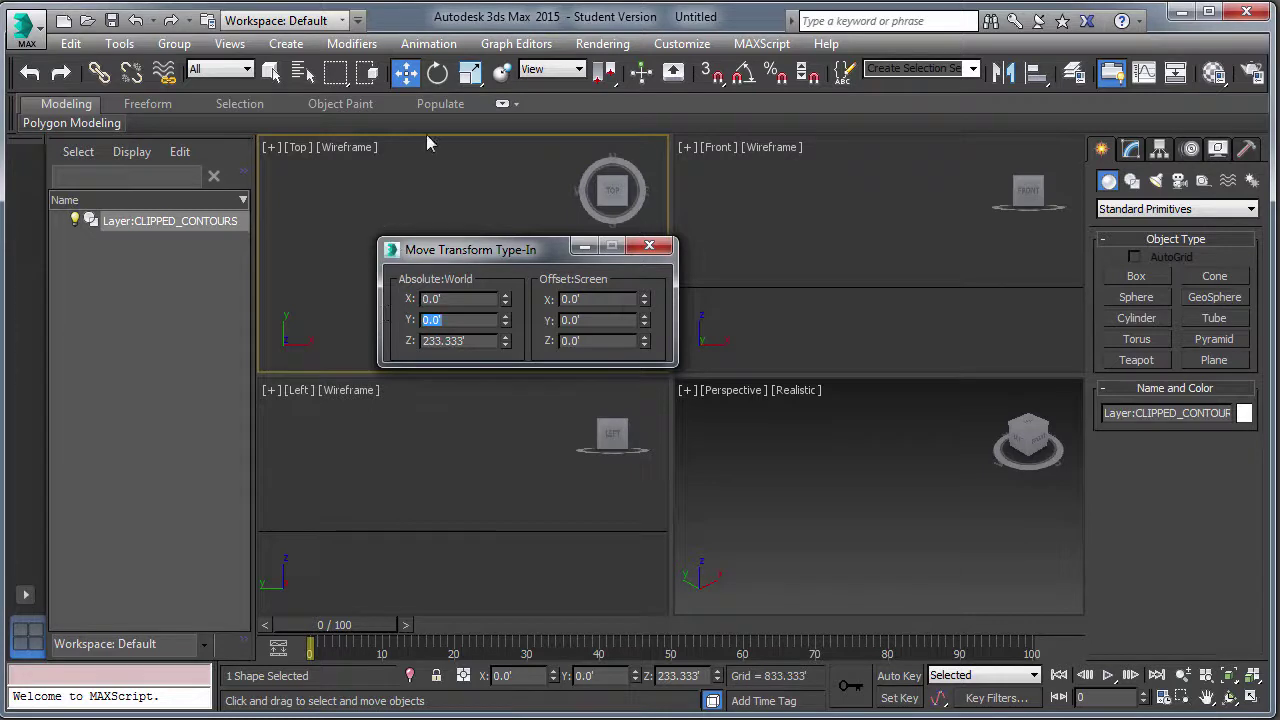
{"action": "left_click", "coordinate": [1232, 677]}
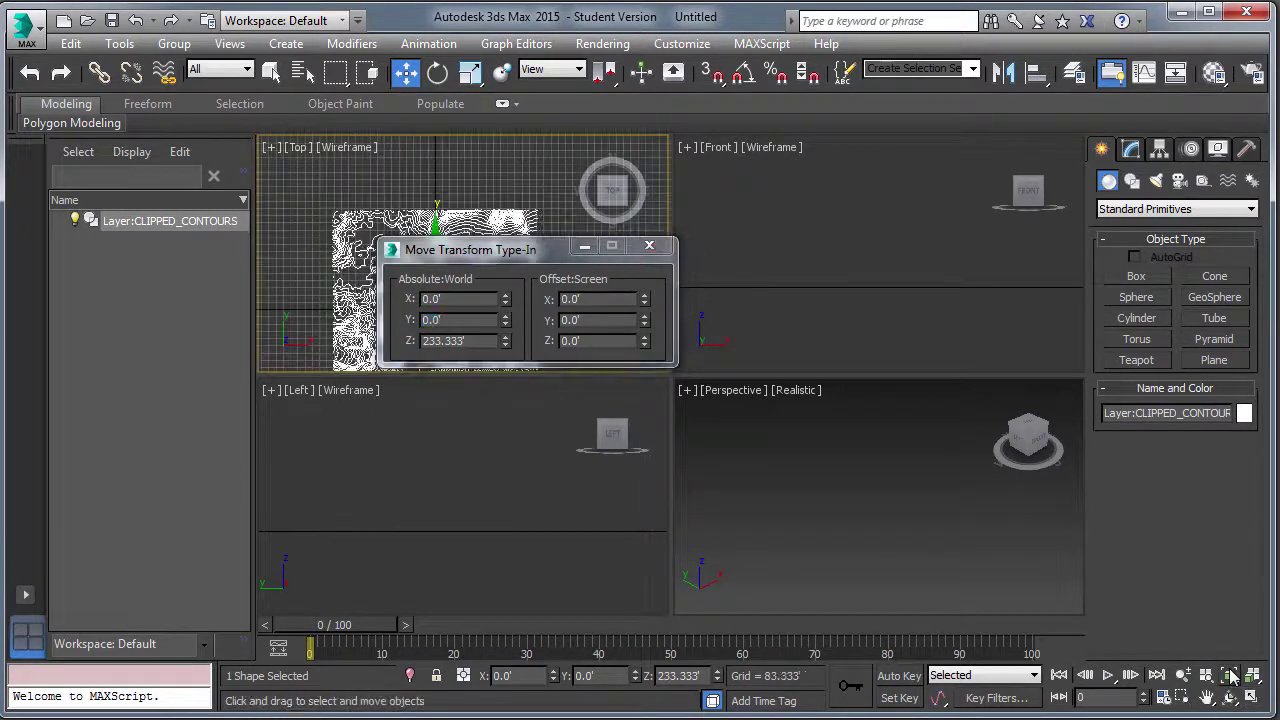
Step: Create a Terrain compound object from the contour shape via Compound Objects
{"action": "left_click", "coordinate": [649, 245]}
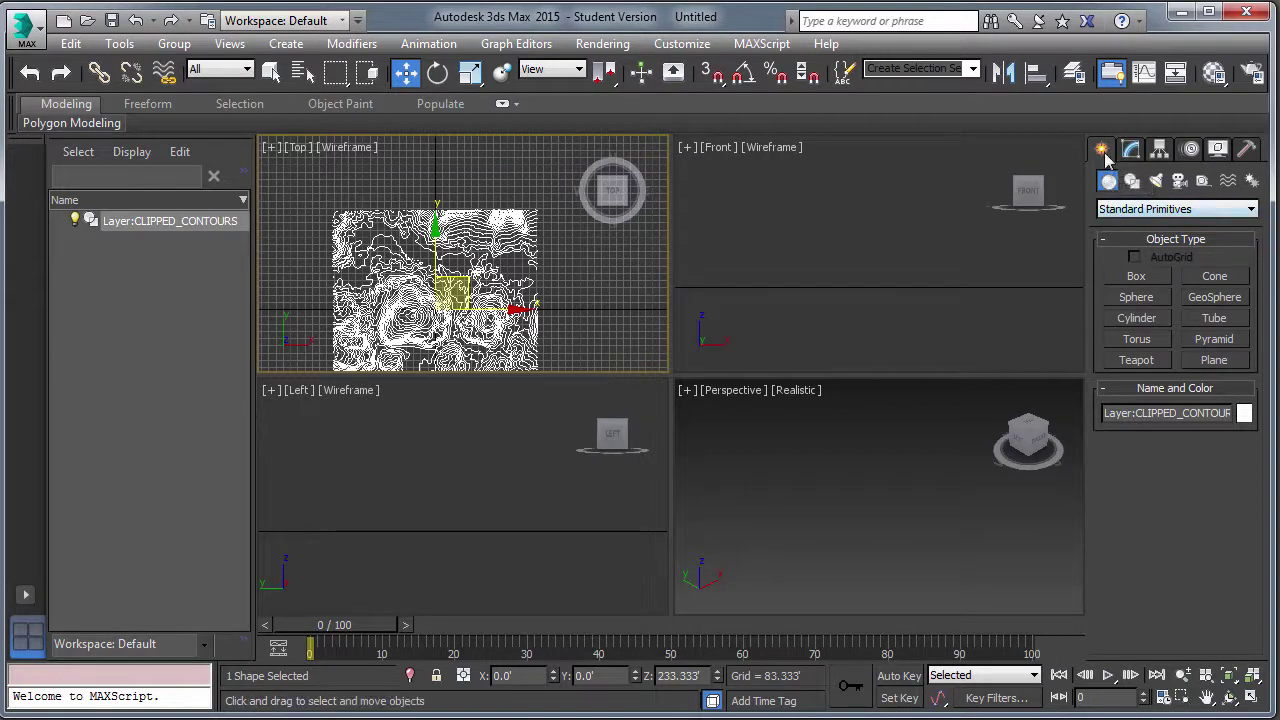
{"action": "left_click", "coordinate": [1120, 211]}
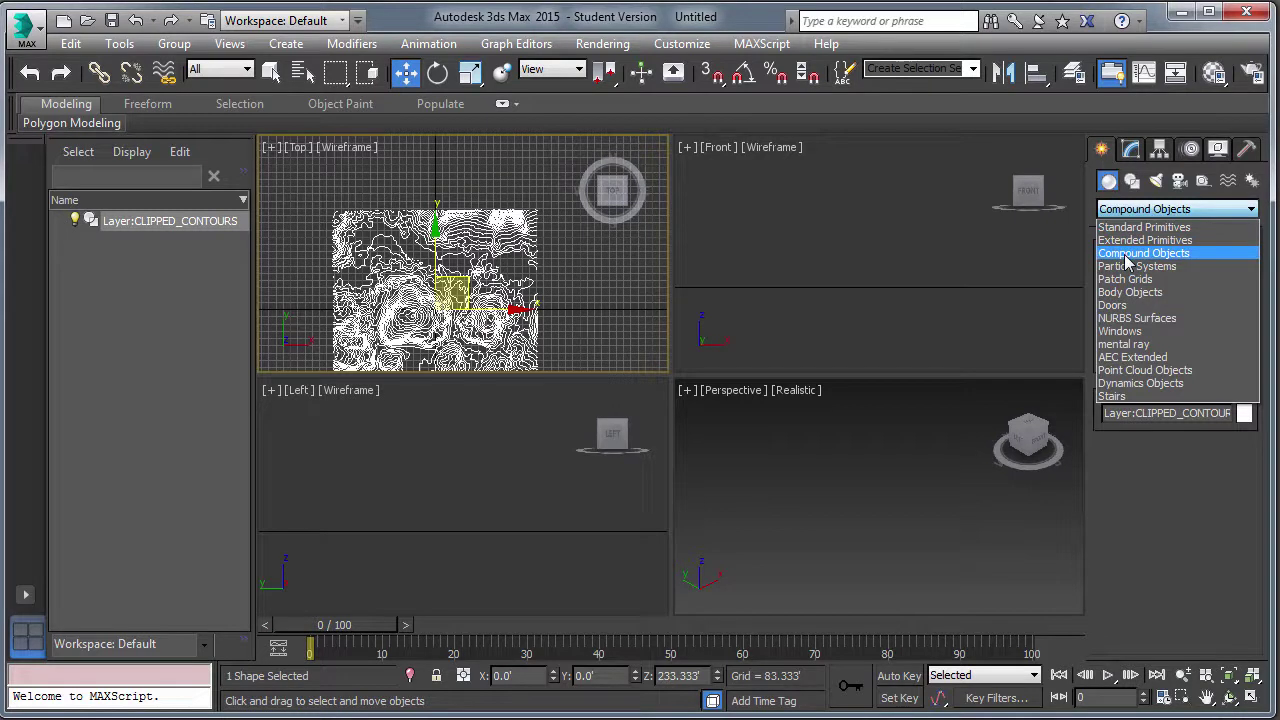
{"action": "left_click", "coordinate": [1125, 254]}
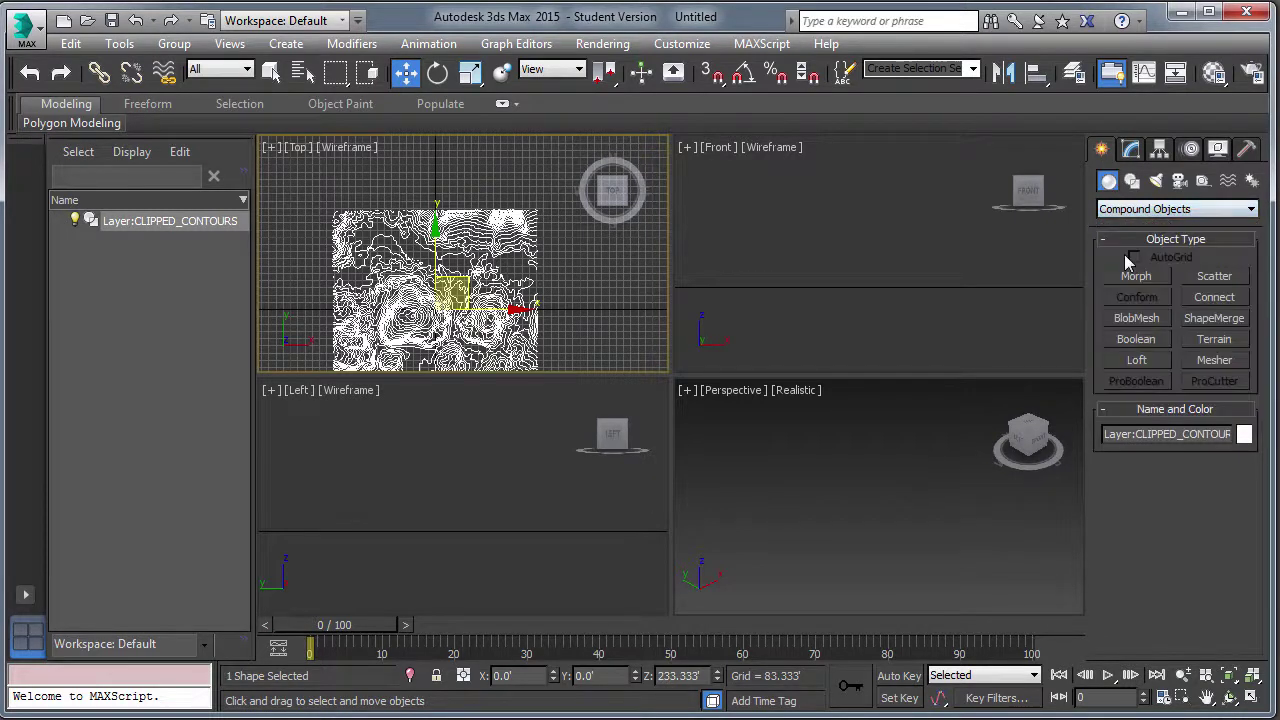
{"action": "left_click", "coordinate": [1210, 339]}
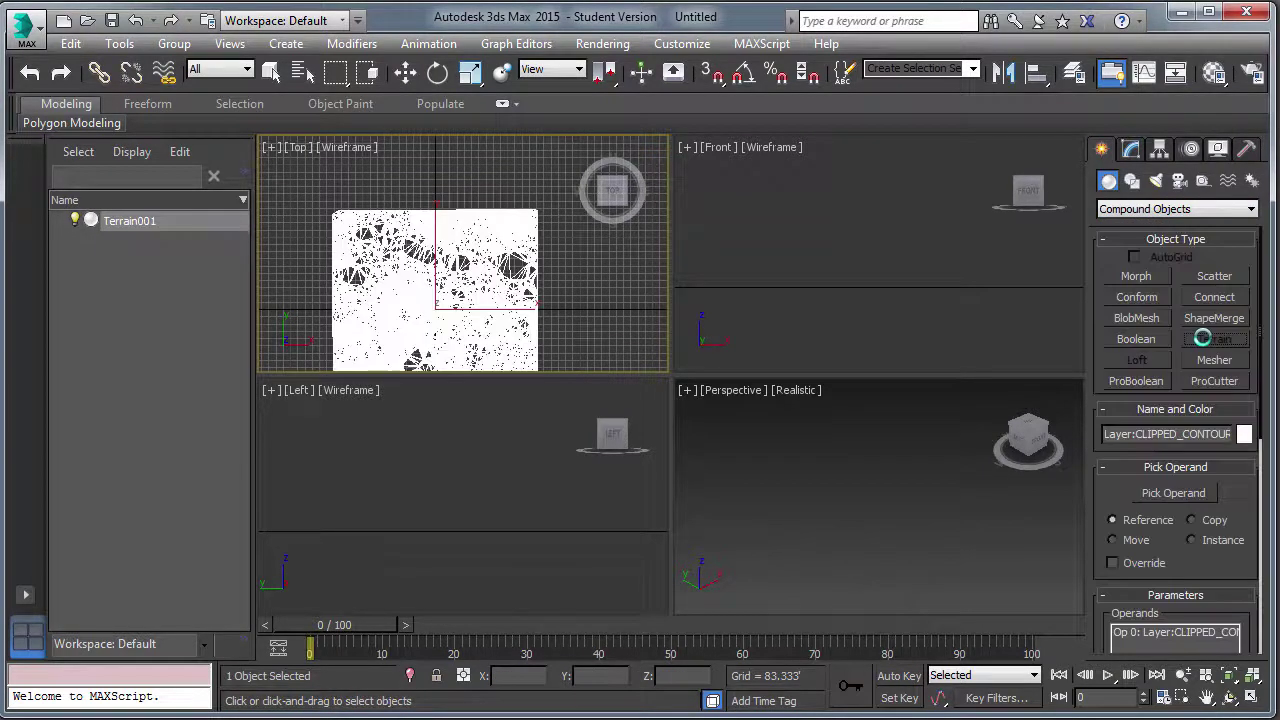
Step: Maximize the Perspective view, deselect the terrain and zoom in on it
{"action": "left_click", "coordinate": [1253, 677]}
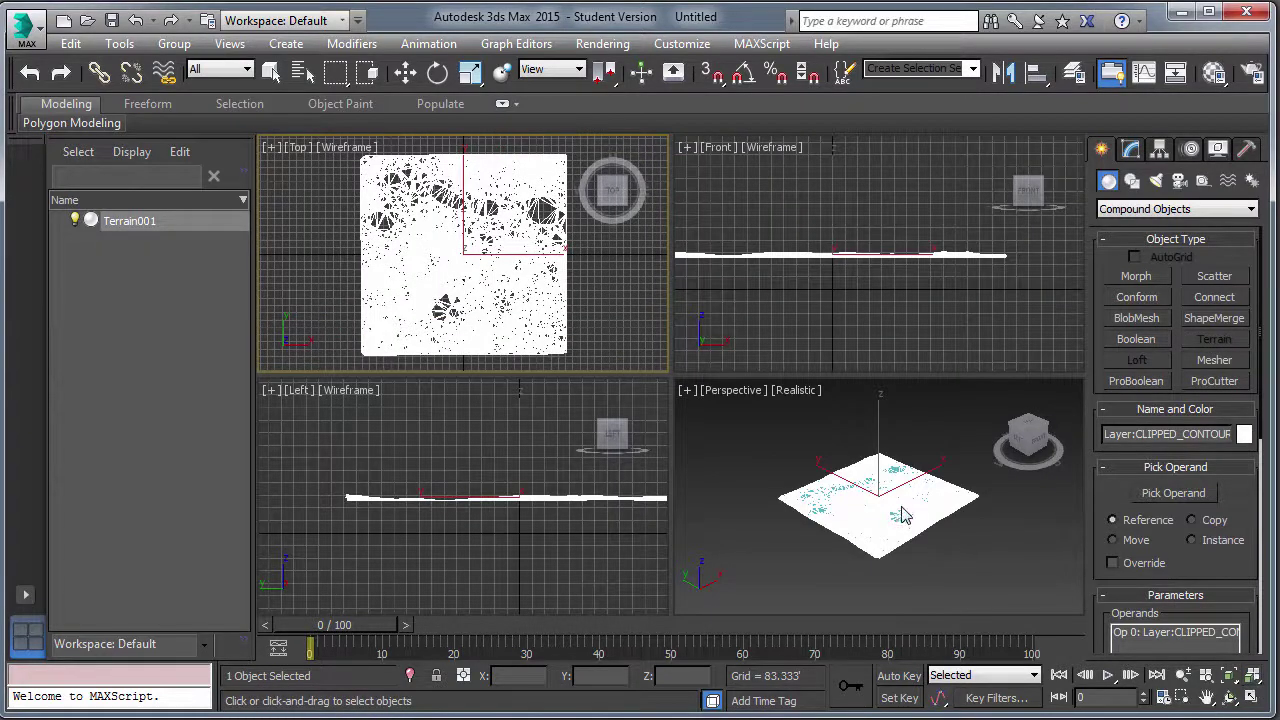
{"action": "left_click", "coordinate": [1249, 699]}
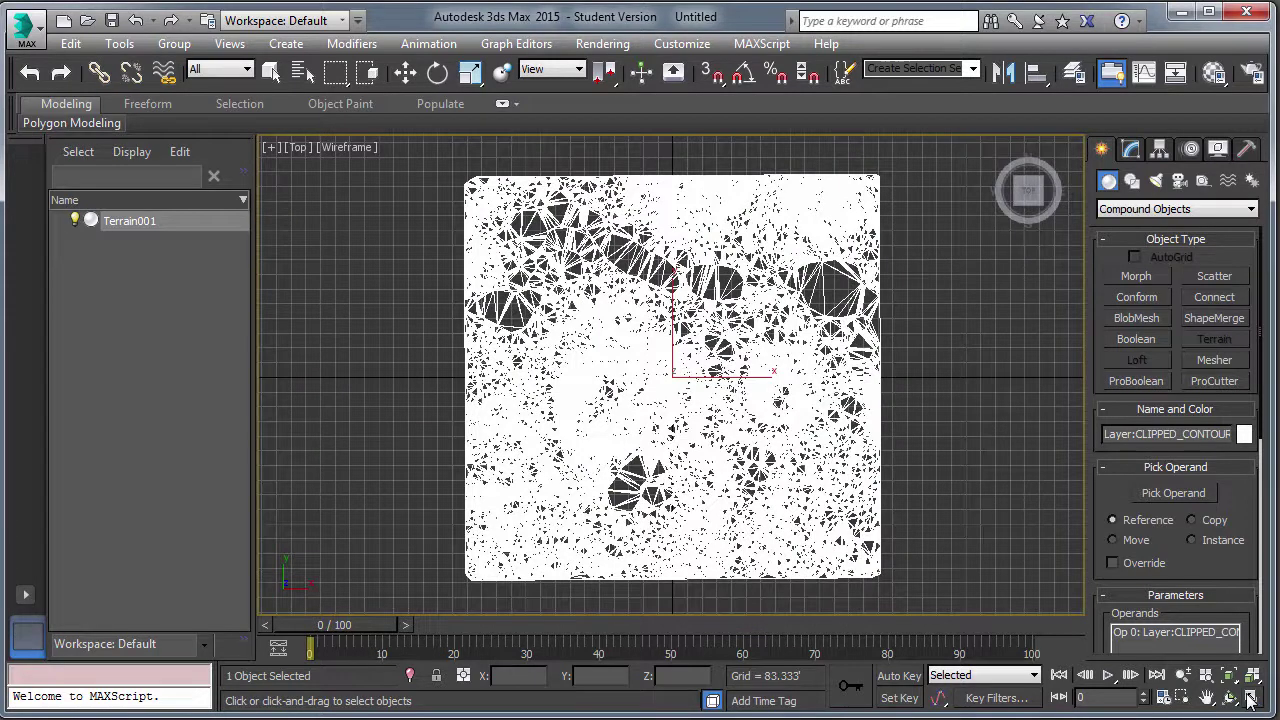
{"action": "left_click", "coordinate": [1251, 701]}
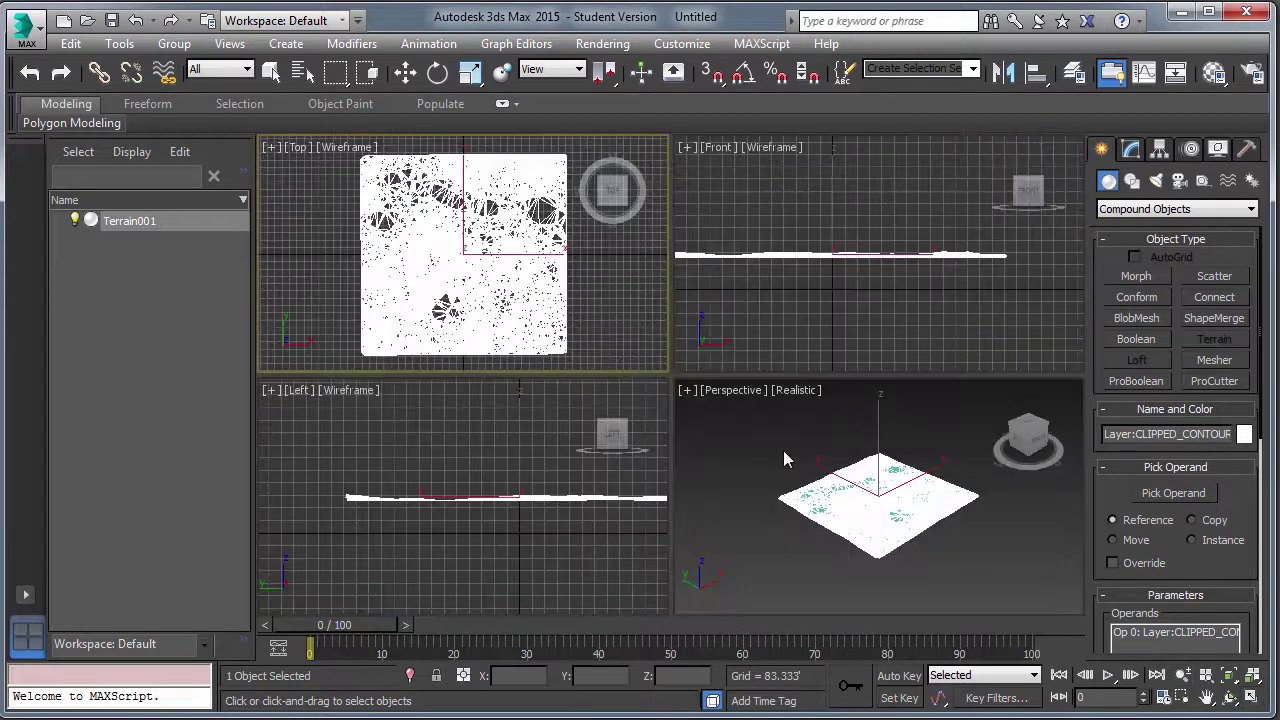
{"action": "right_click", "coordinate": [783, 450]}
{"action": "left_click", "coordinate": [1249, 699]}
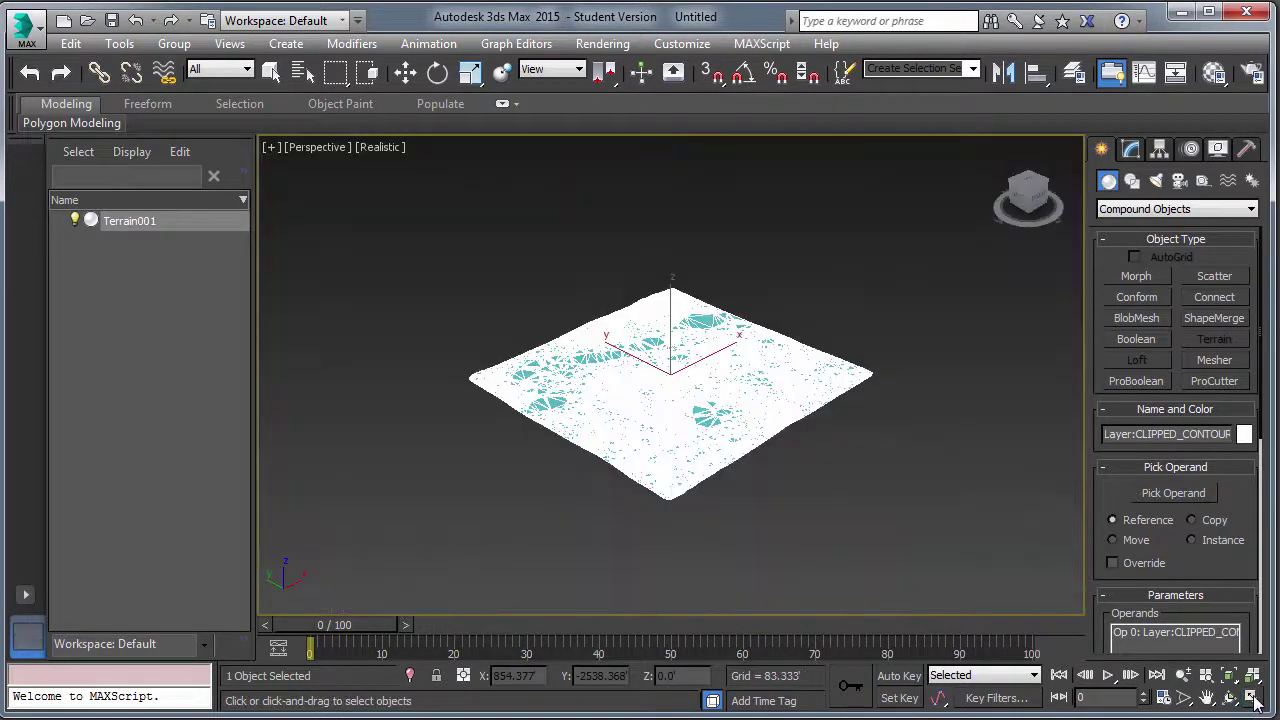
{"action": "left_click", "coordinate": [270, 76]}
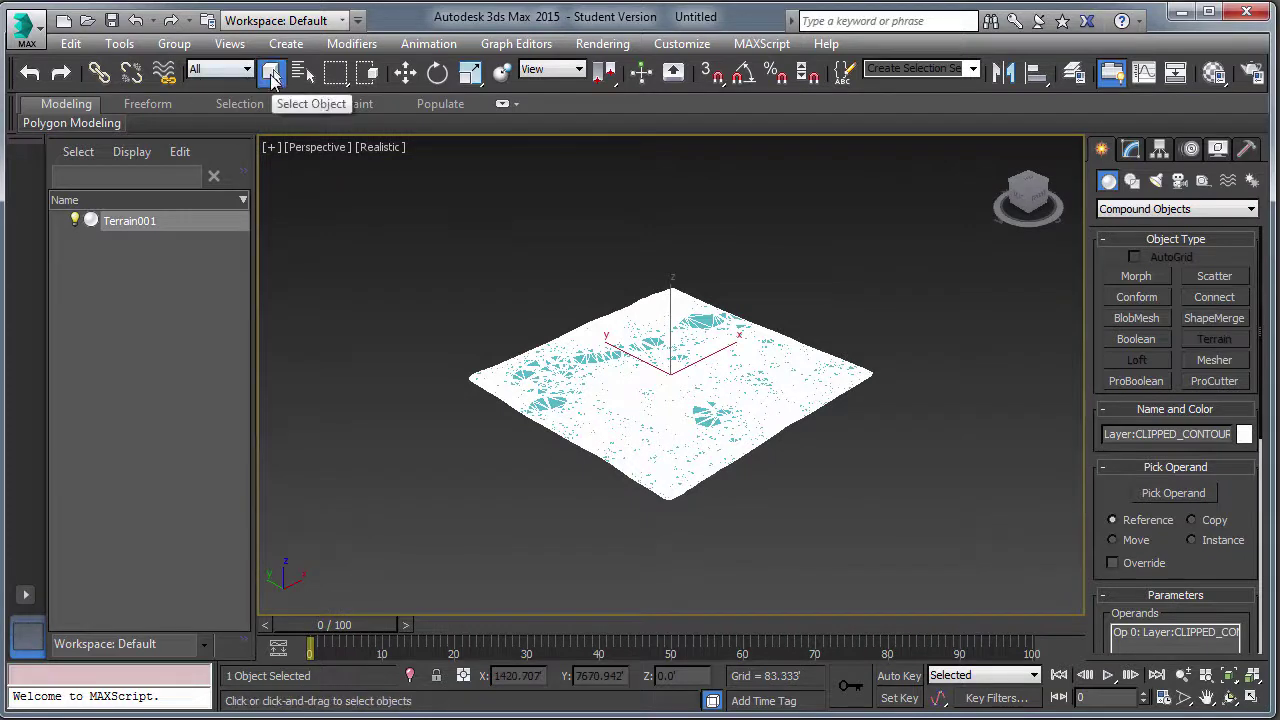
{"action": "left_click", "coordinate": [354, 252]}
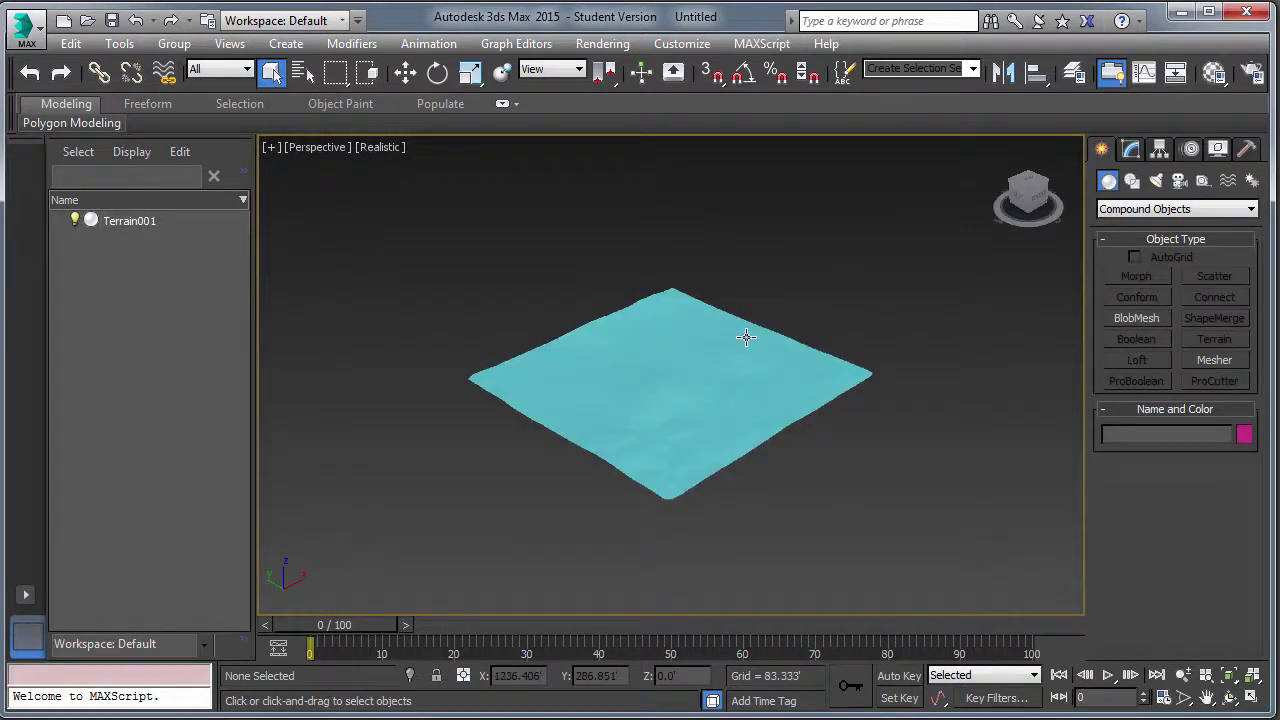
{"action": "scroll", "coordinate": [746, 370], "scroll_direction": "up", "scroll_amount": 5}
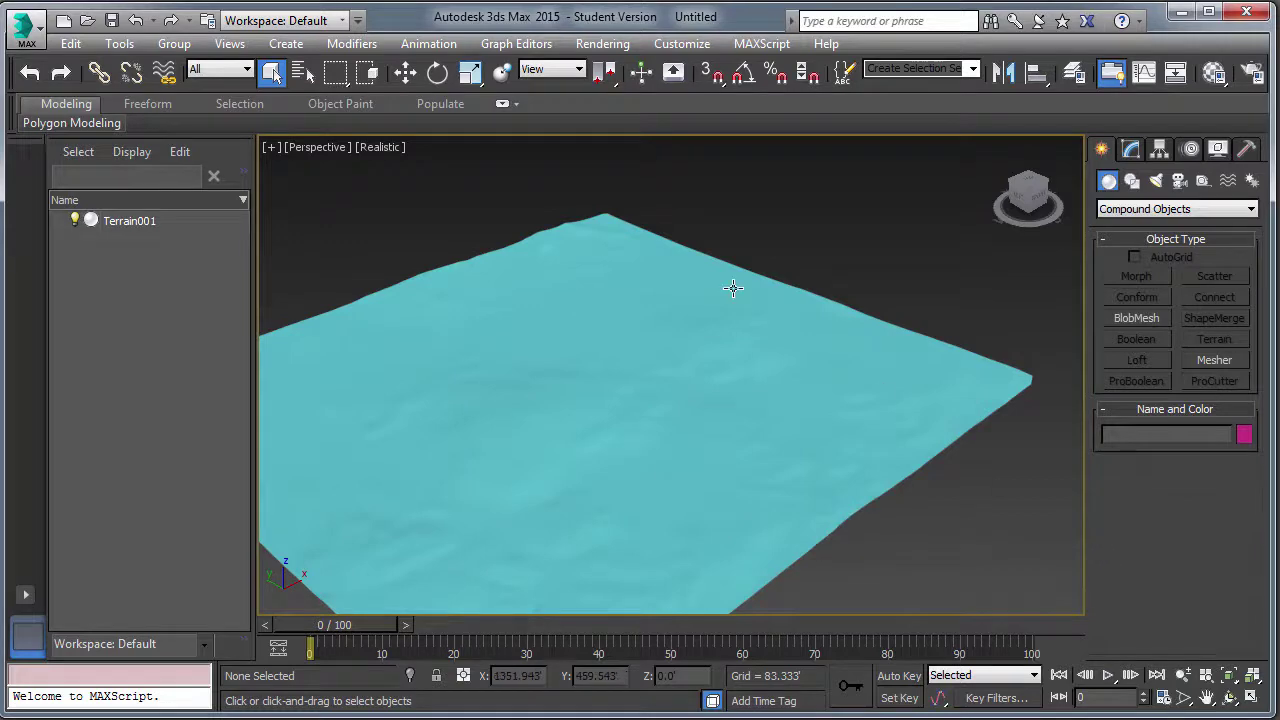
Step: Save as compund object.max and enable the Diffuse Color map on 02 - Default
{"action": "left_click", "coordinate": [111, 22]}
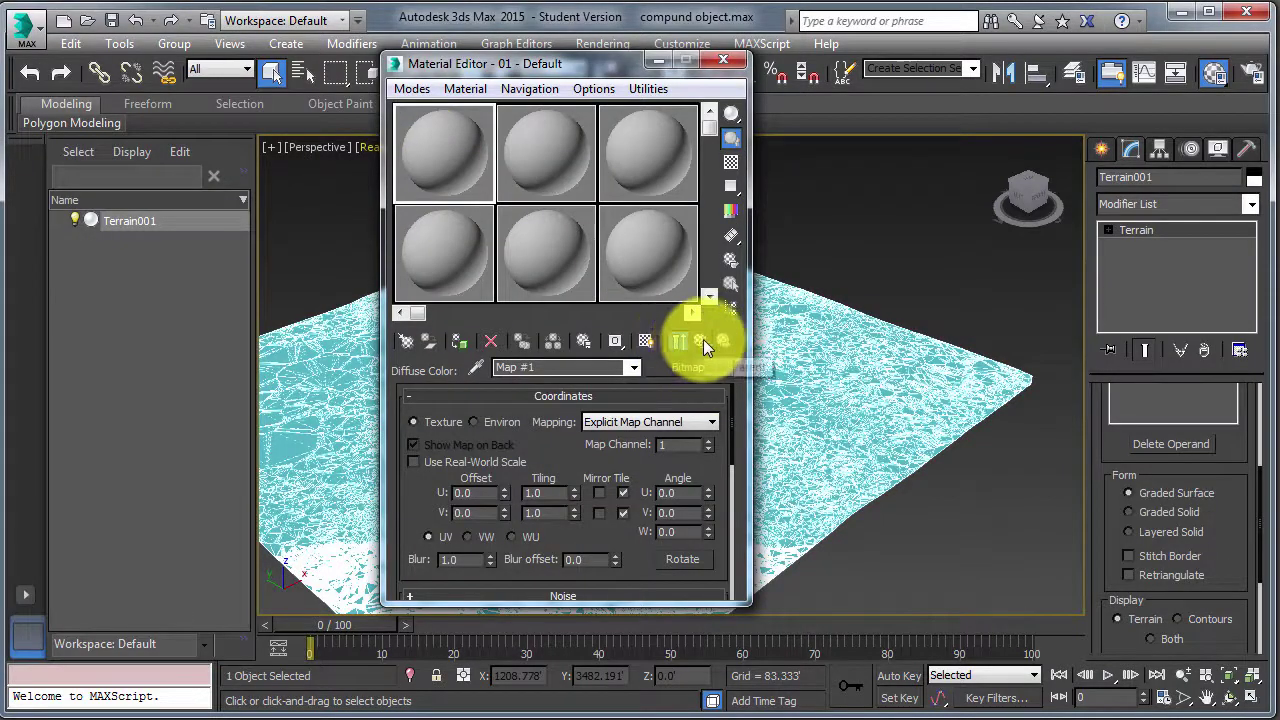
{"action": "left_click", "coordinate": [532, 155]}
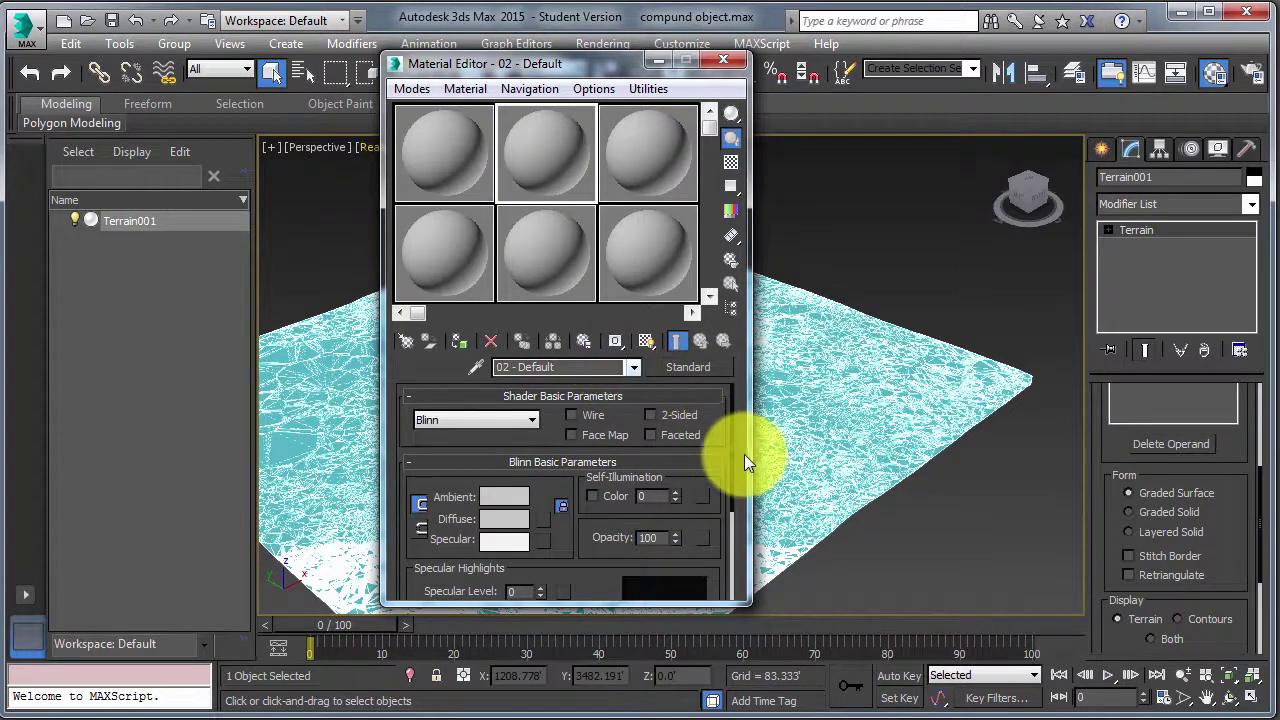
{"action": "left_click_drag", "start_coordinate": [731, 445], "coordinate": [752, 570]}
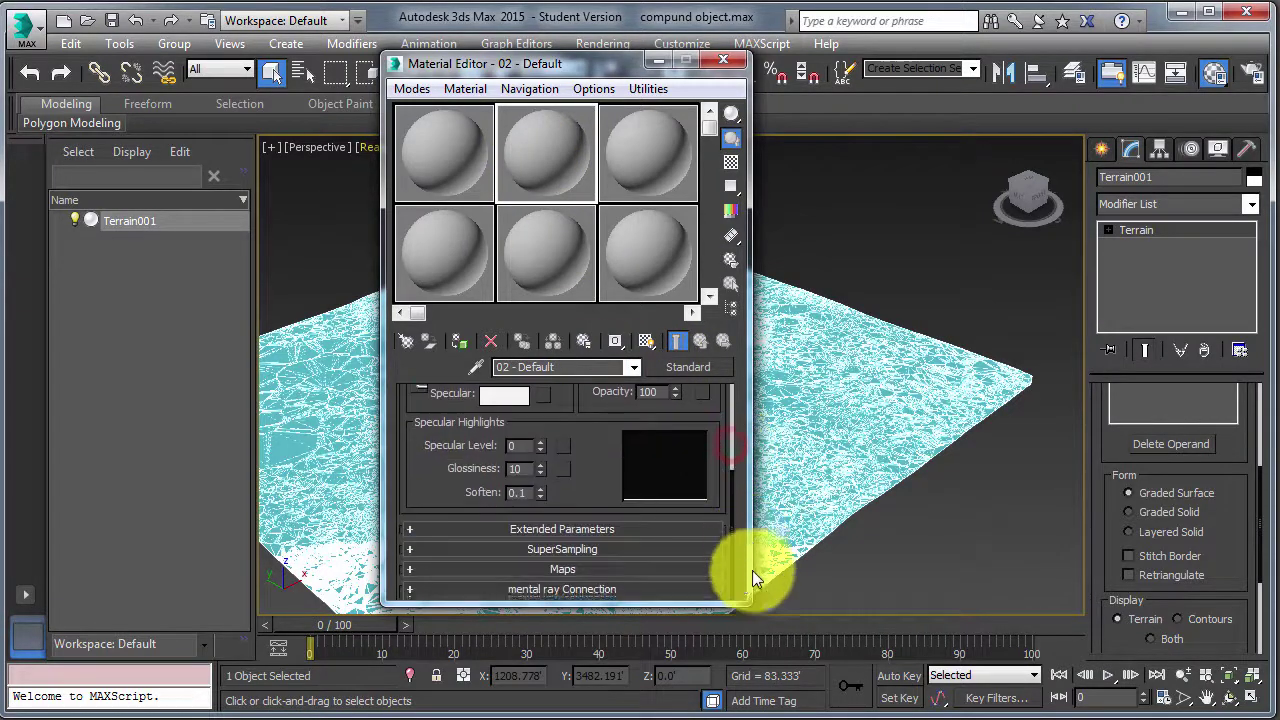
{"action": "left_click", "coordinate": [643, 570]}
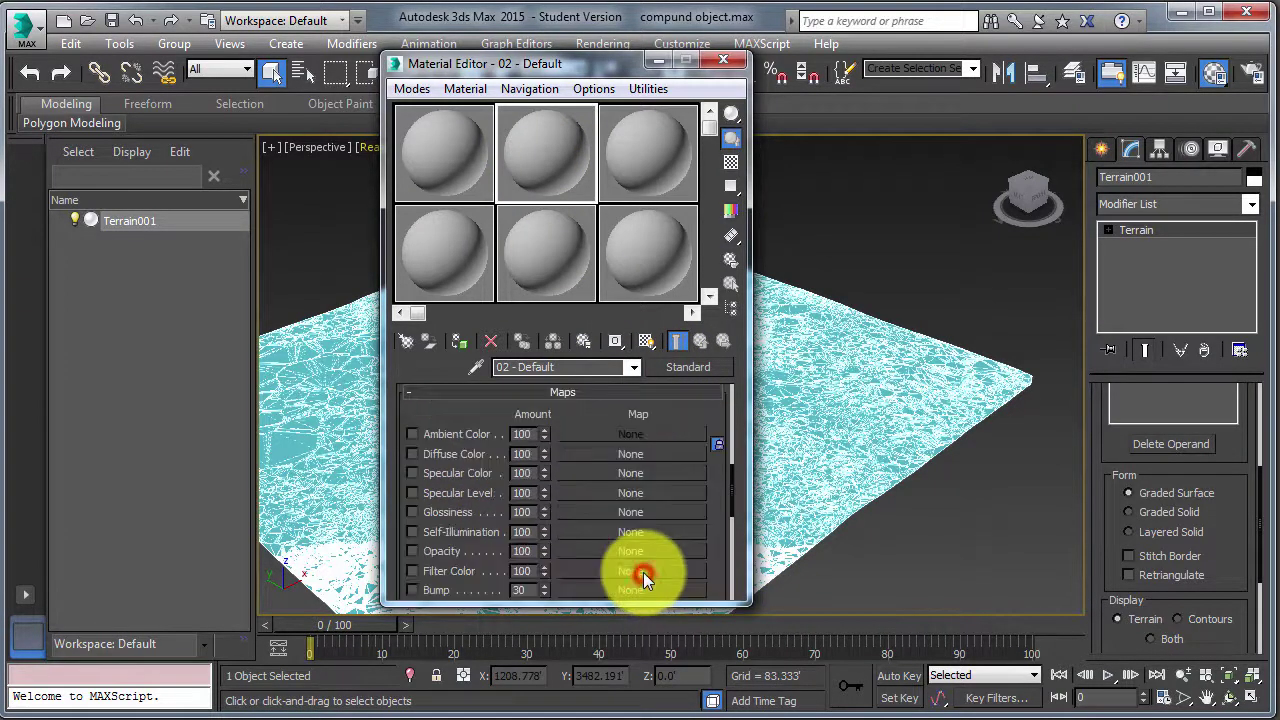
{"action": "left_click", "coordinate": [412, 454]}
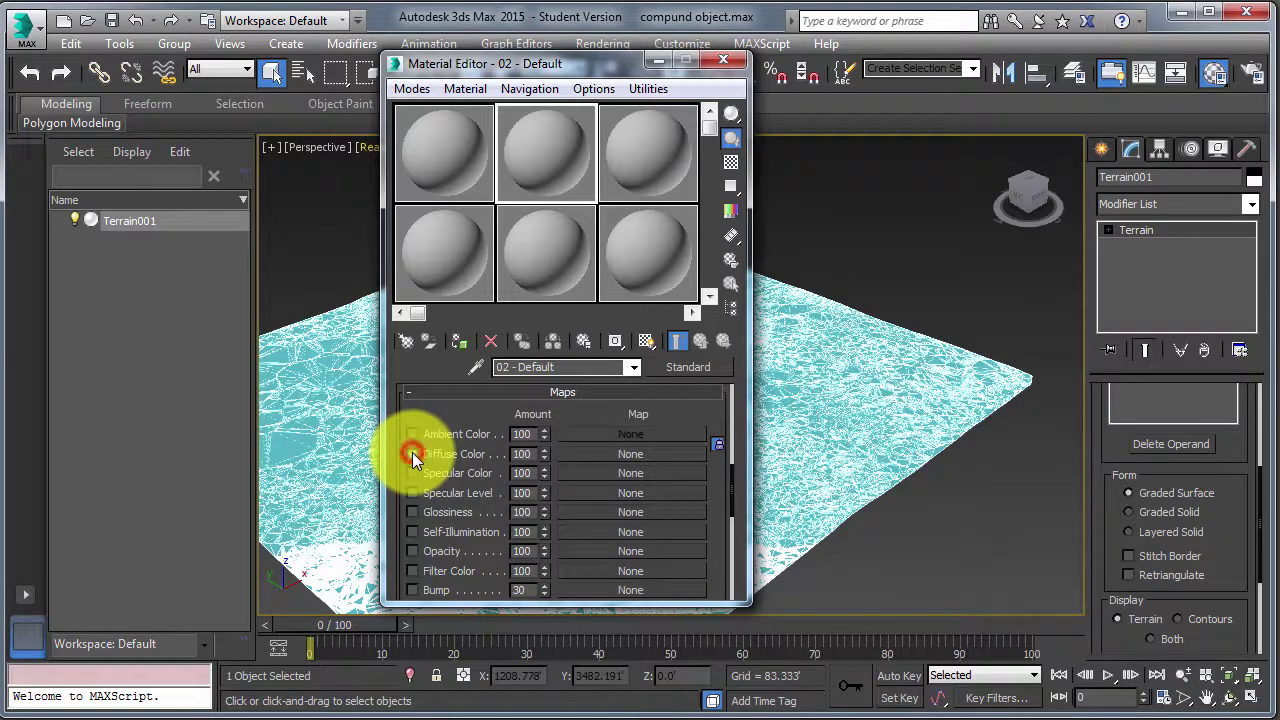
{"action": "left_click", "coordinate": [592, 453]}
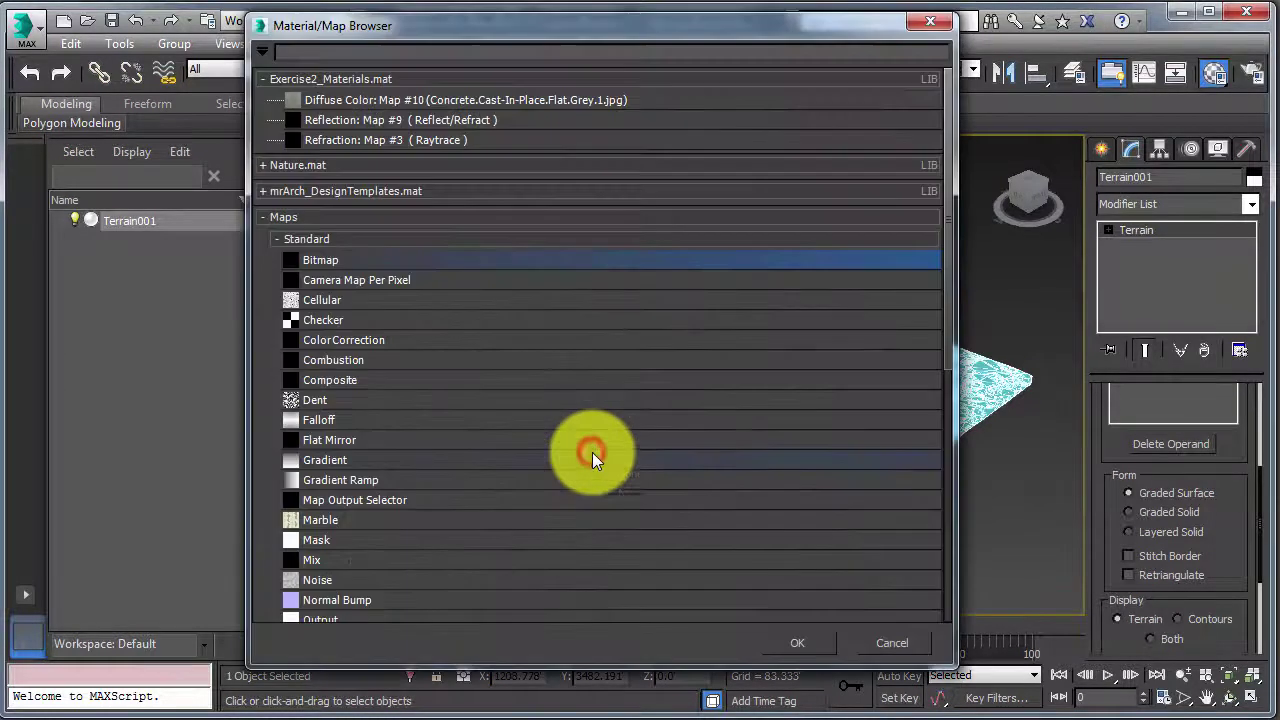
Step: Choose Bitmap and load E:\GIS_TERRAIN\Site_Image_Grayscale.tif as the diffuse map
{"action": "double_click", "coordinate": [352, 259]}
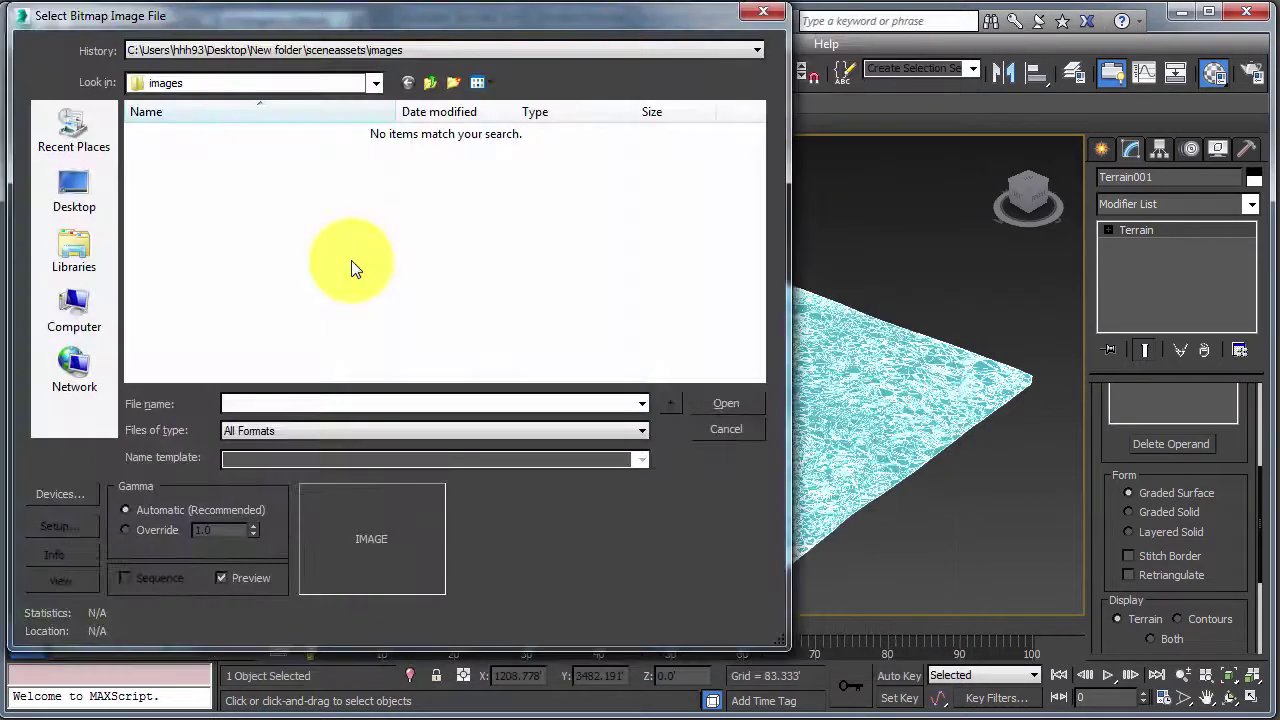
{"action": "left_click", "coordinate": [261, 17]}
{"action": "left_click_drag", "start_coordinate": [279, 35], "coordinate": [430, 46]}
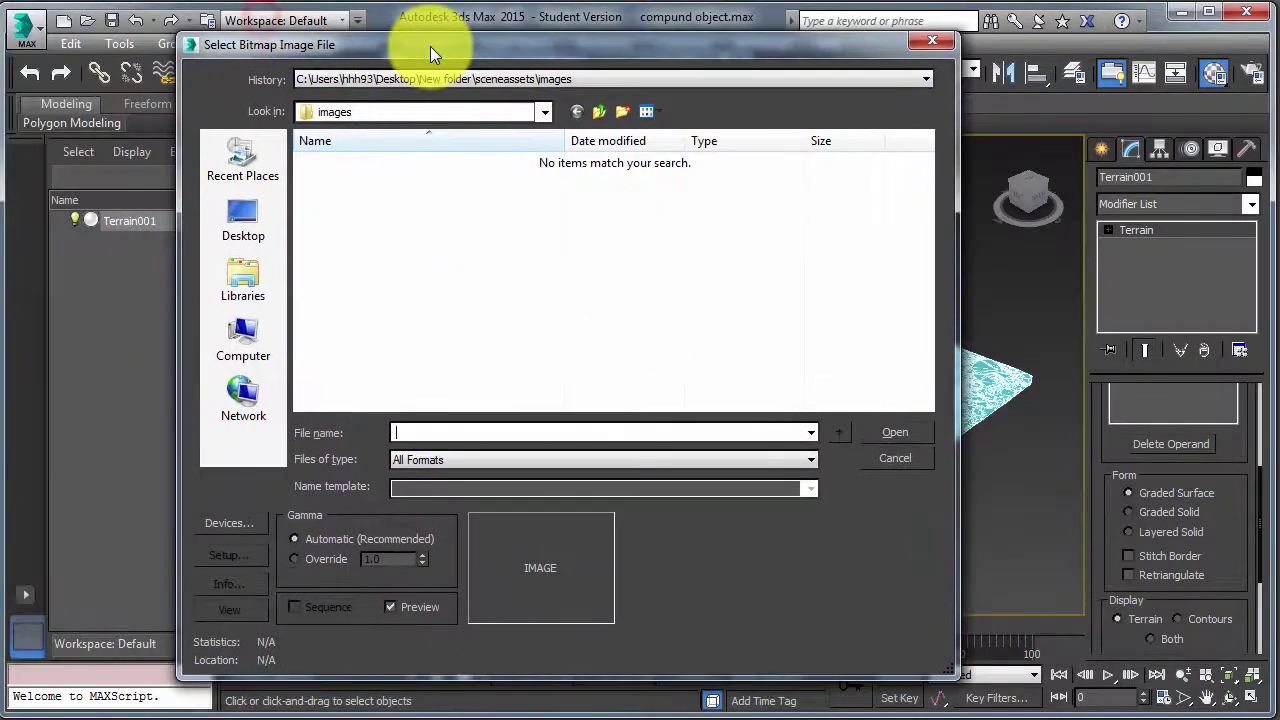
{"action": "left_click", "coordinate": [545, 114]}
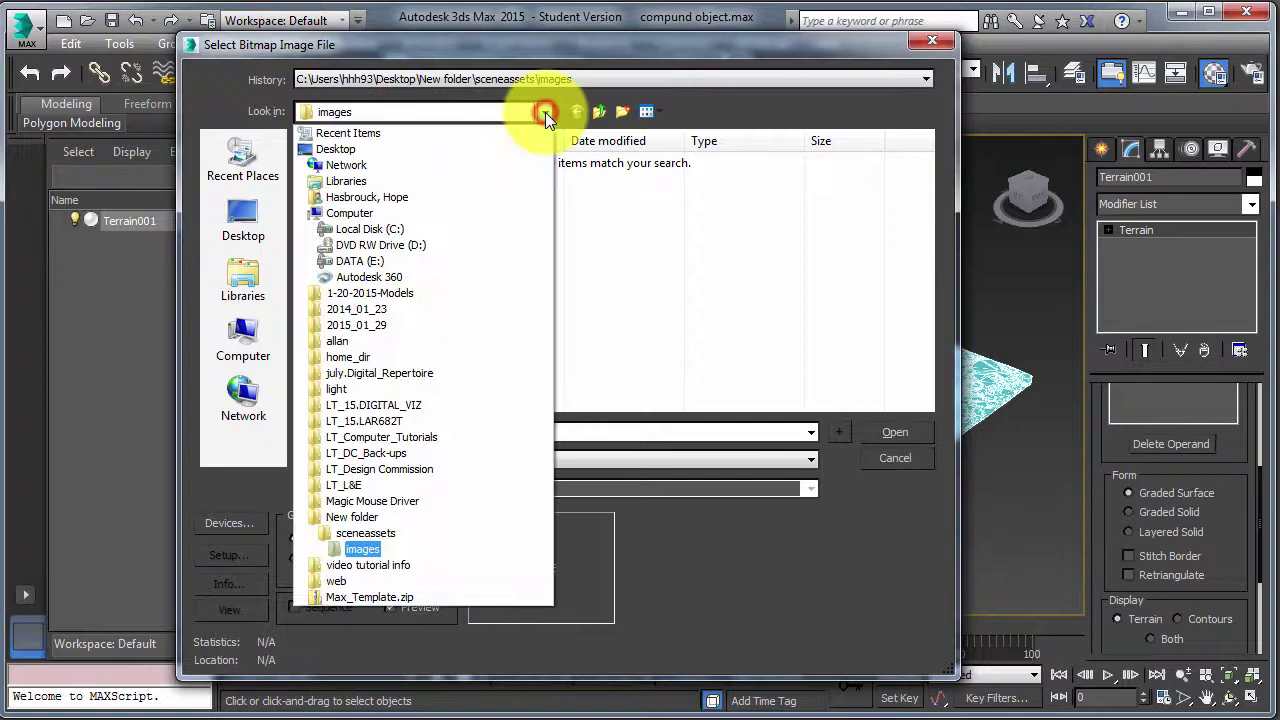
{"action": "left_click", "coordinate": [435, 260]}
{"action": "left_click", "coordinate": [357, 262]}
{"action": "double_click", "coordinate": [361, 261]}
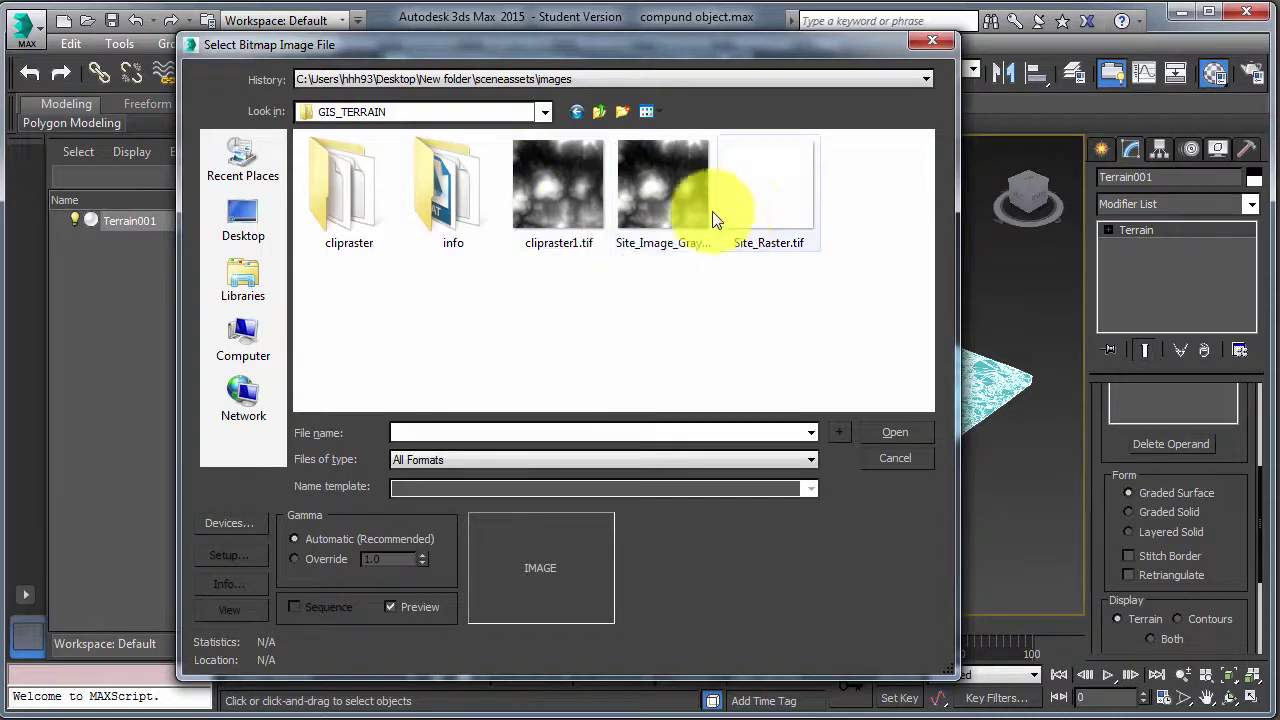
{"action": "left_click", "coordinate": [676, 202]}
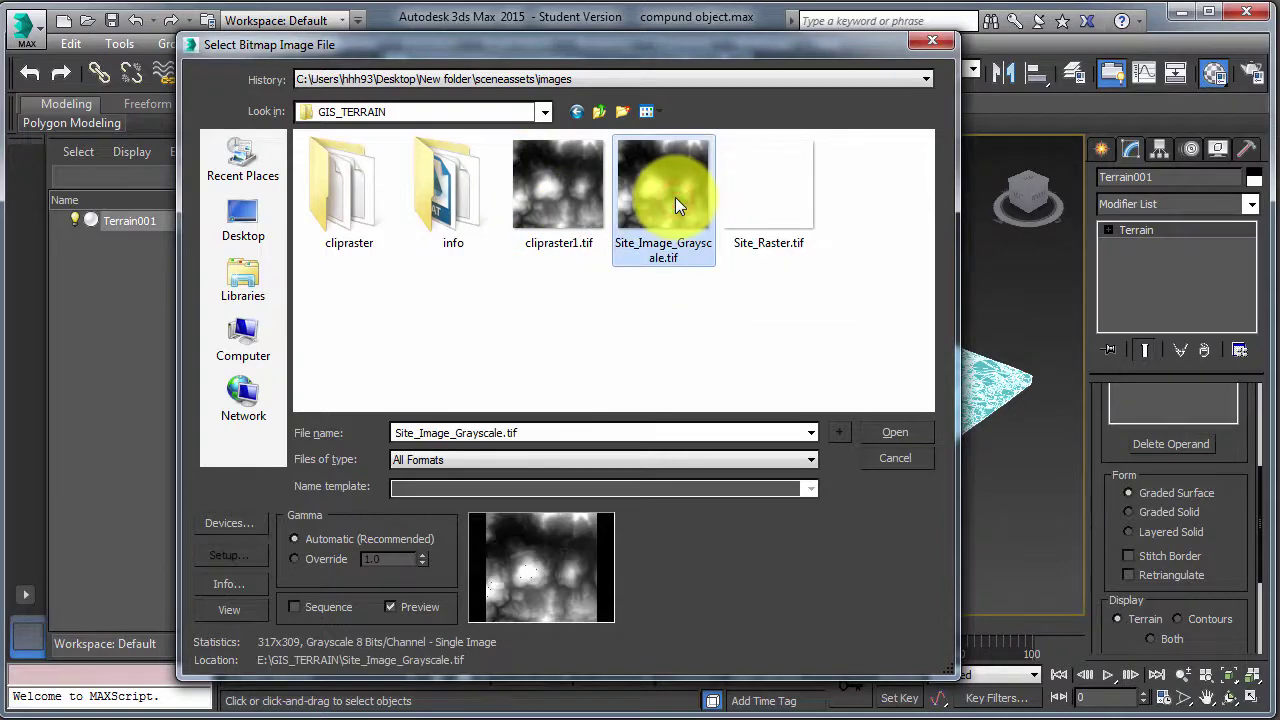
{"action": "left_click", "coordinate": [897, 434]}
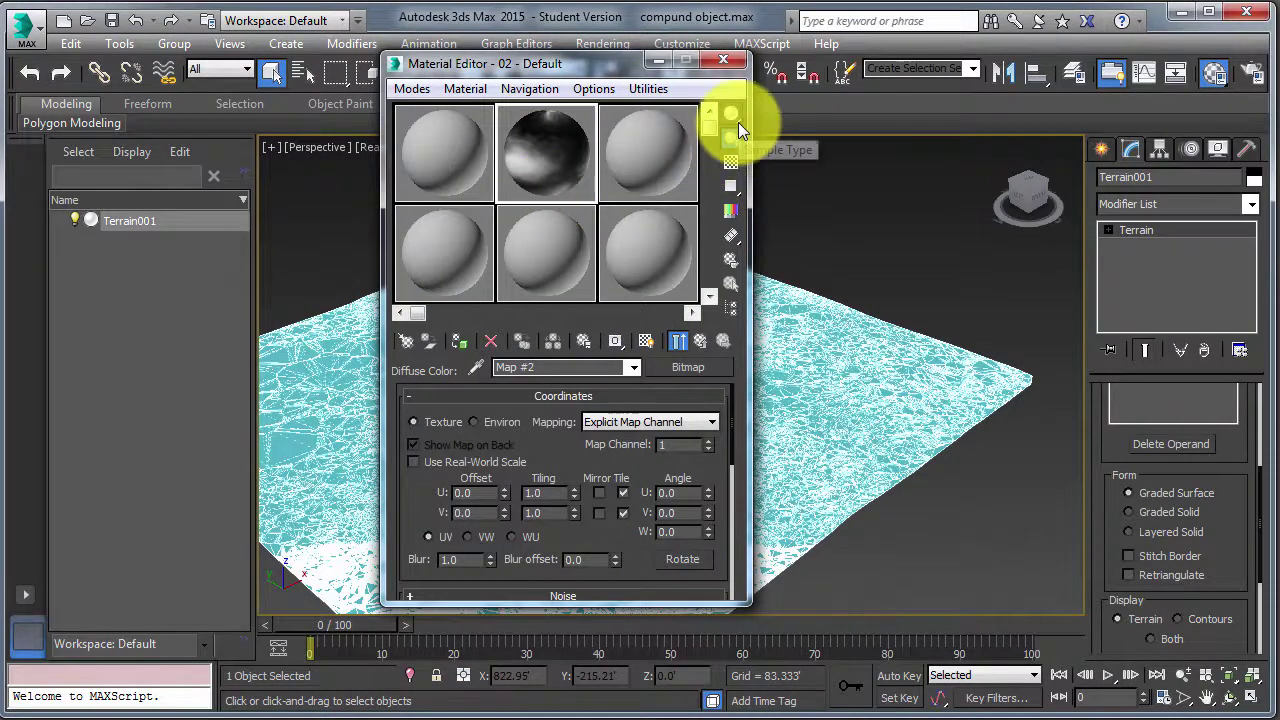
Step: Preview the grayscale-image material on a box and rename it New_Mexico
{"action": "left_click_drag", "start_coordinate": [738, 122], "coordinate": [798, 115]}
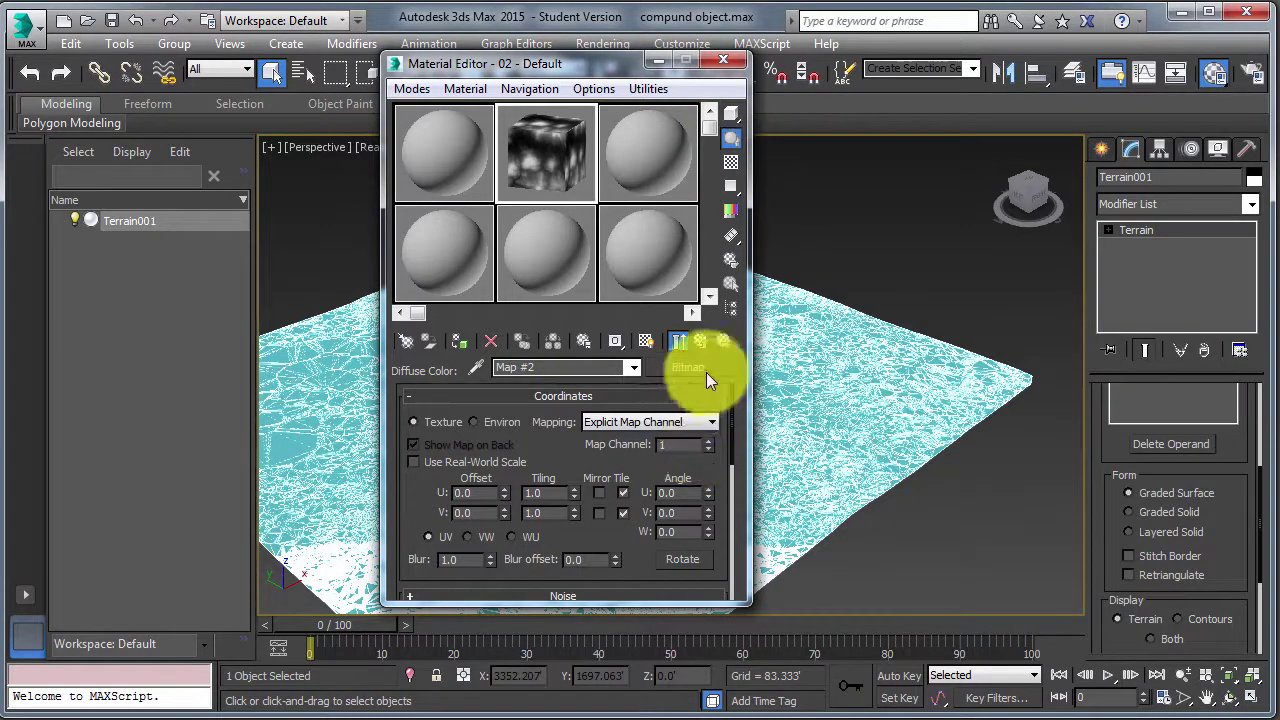
{"action": "left_click", "coordinate": [703, 341]}
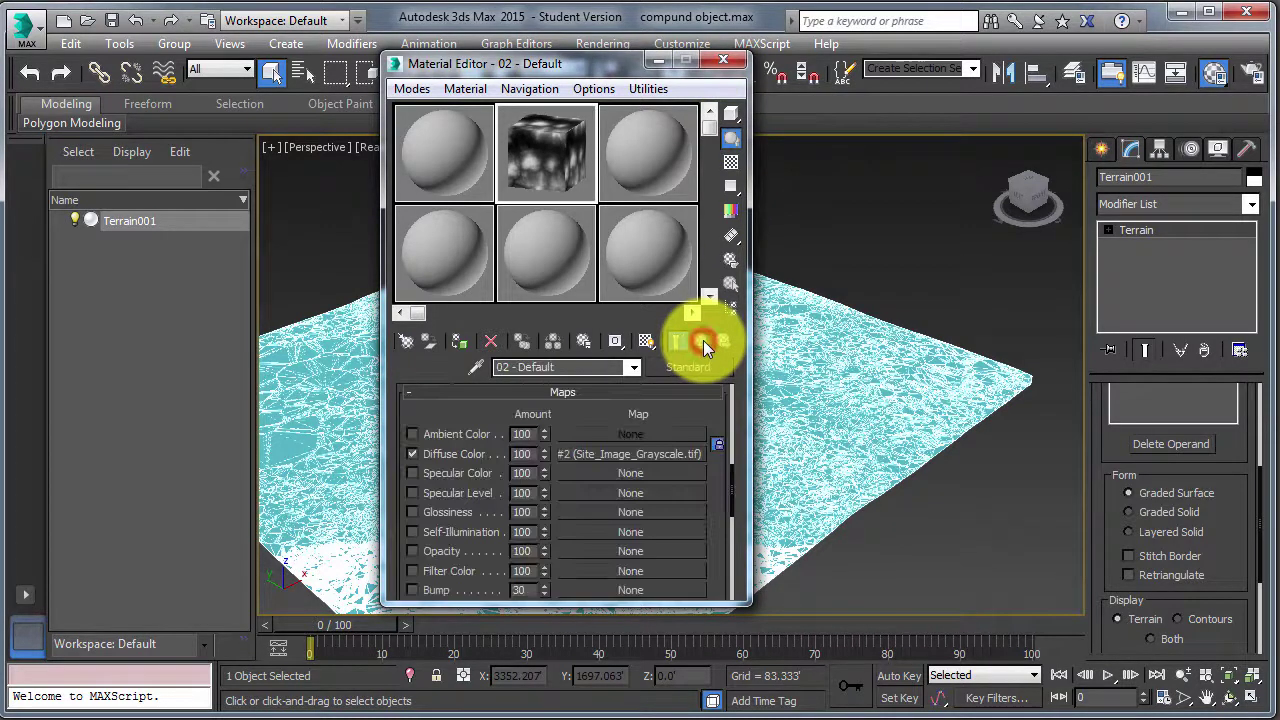
{"action": "left_click", "coordinate": [559, 367]}
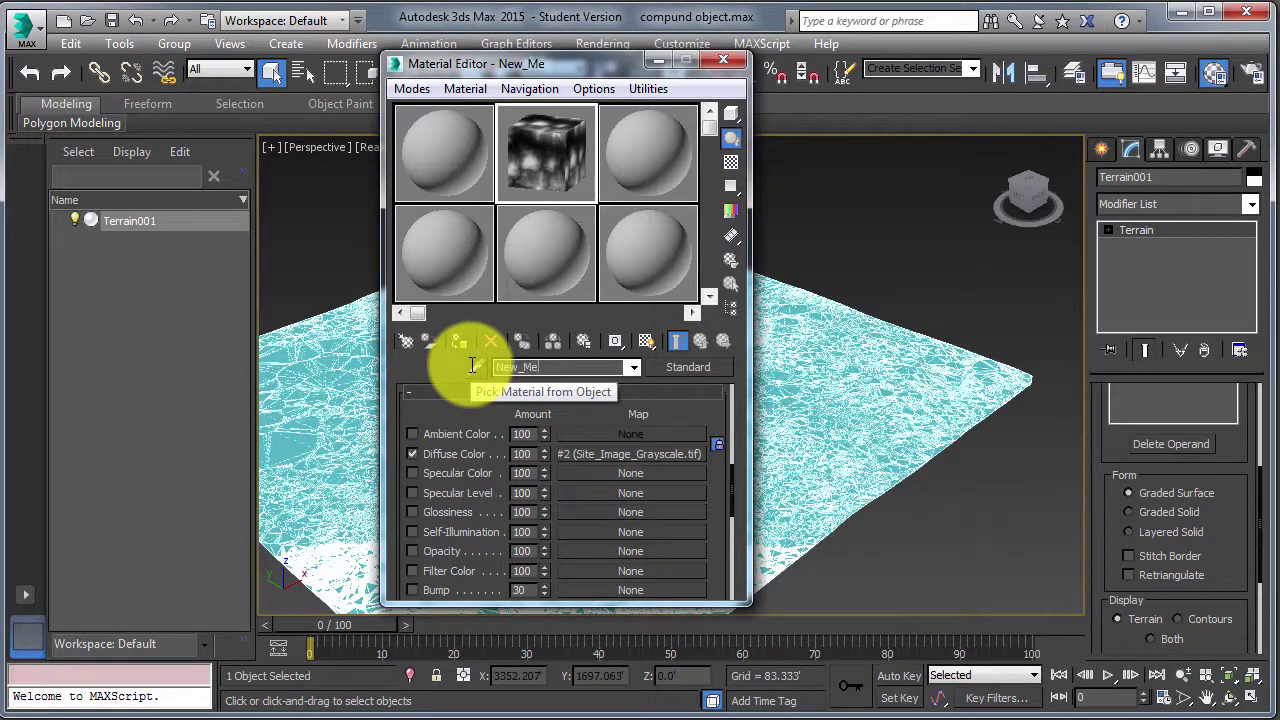
{"action": "type", "text": "co"}
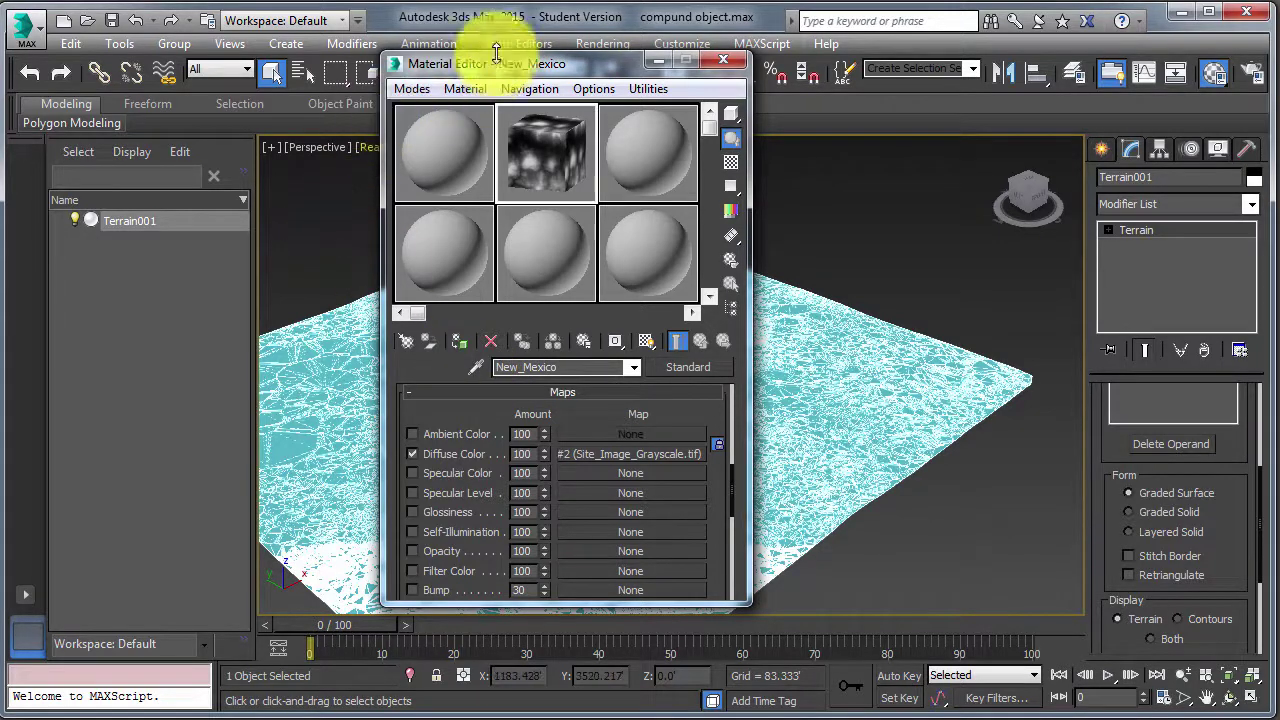
Step: Assign the New_Mexico material to Terrain001 and close the Material Editor
{"action": "left_click_drag", "start_coordinate": [500, 65], "coordinate": [468, 70]}
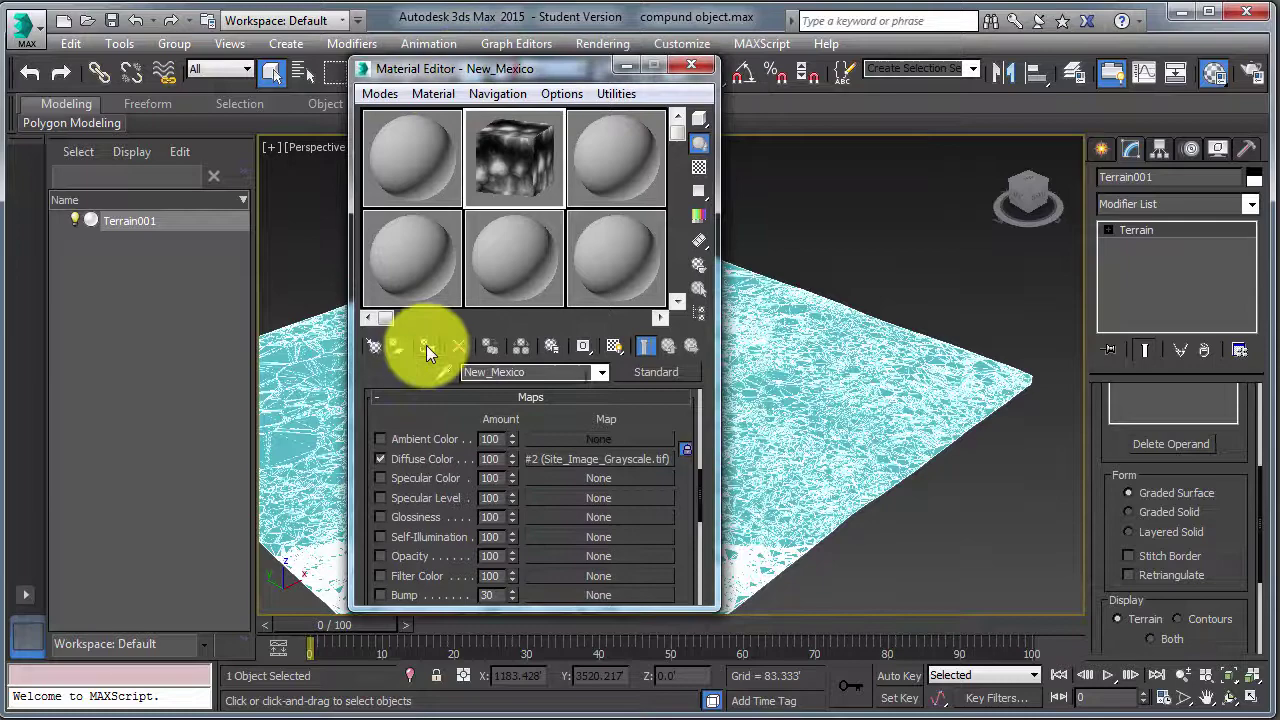
{"action": "left_click", "coordinate": [426, 345]}
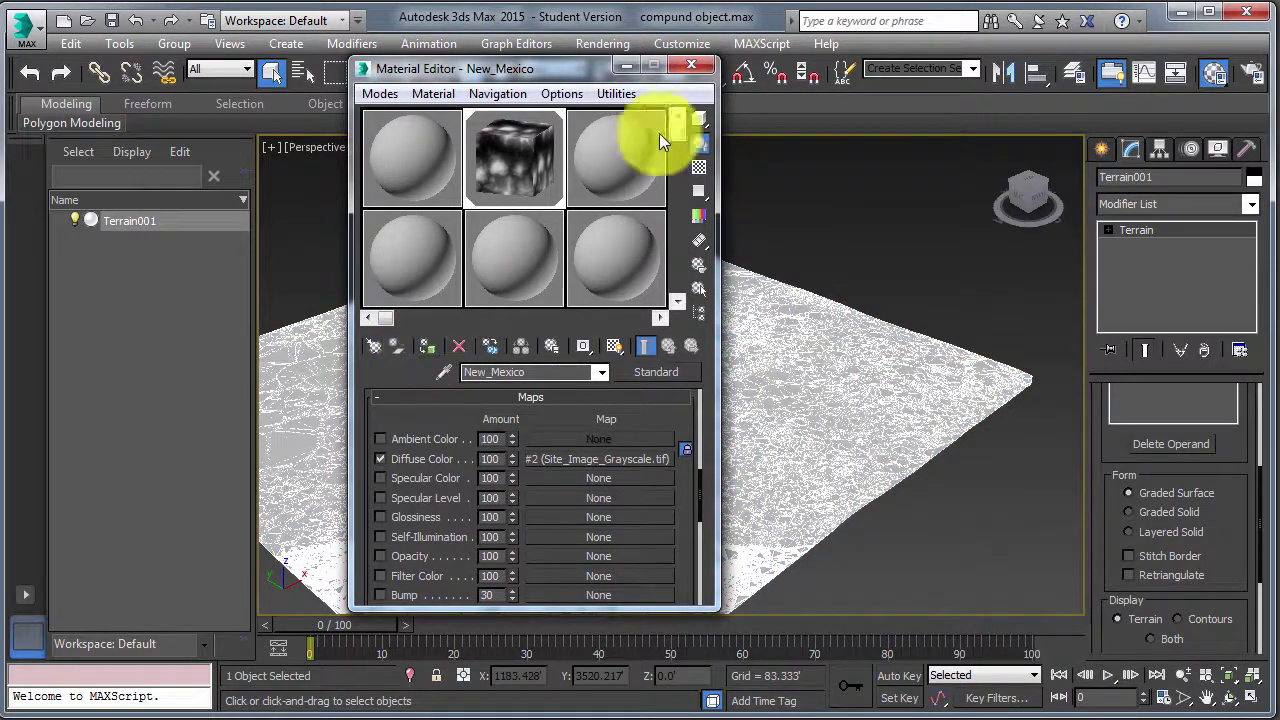
{"action": "left_click", "coordinate": [689, 66]}
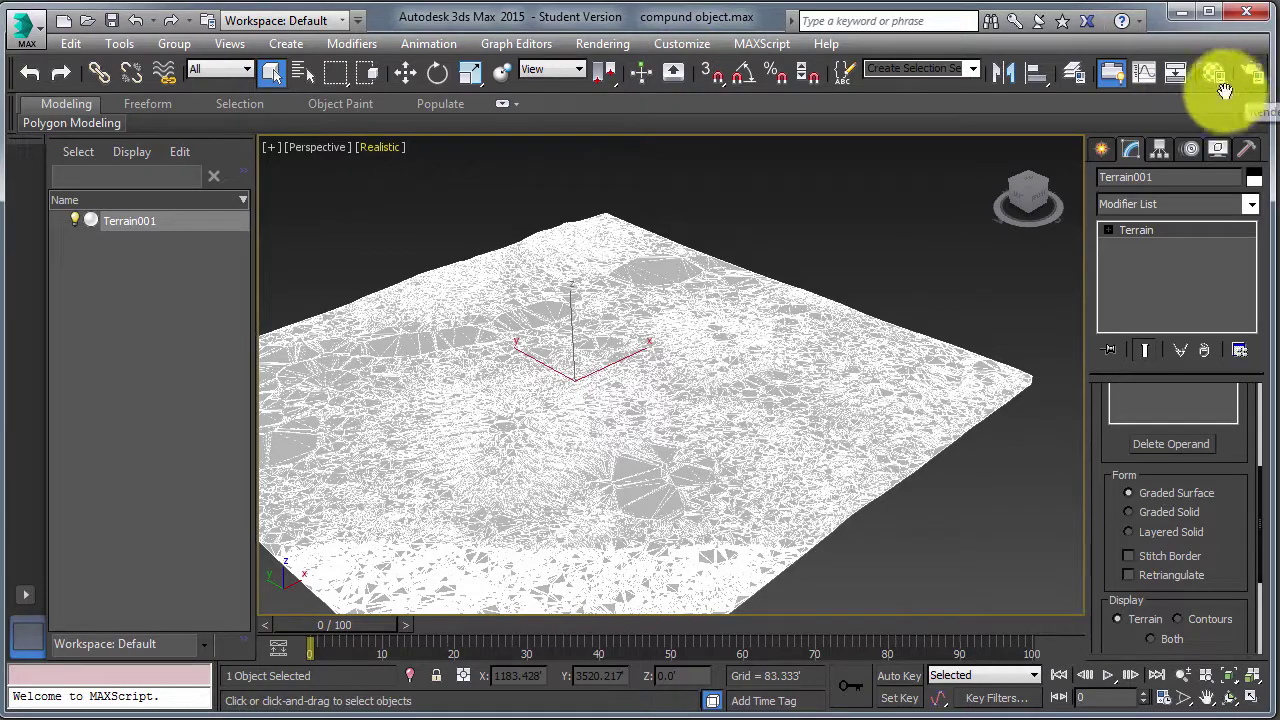
{"action": "left_click_drag", "start_coordinate": [1214, 89], "coordinate": [1101, 91]}
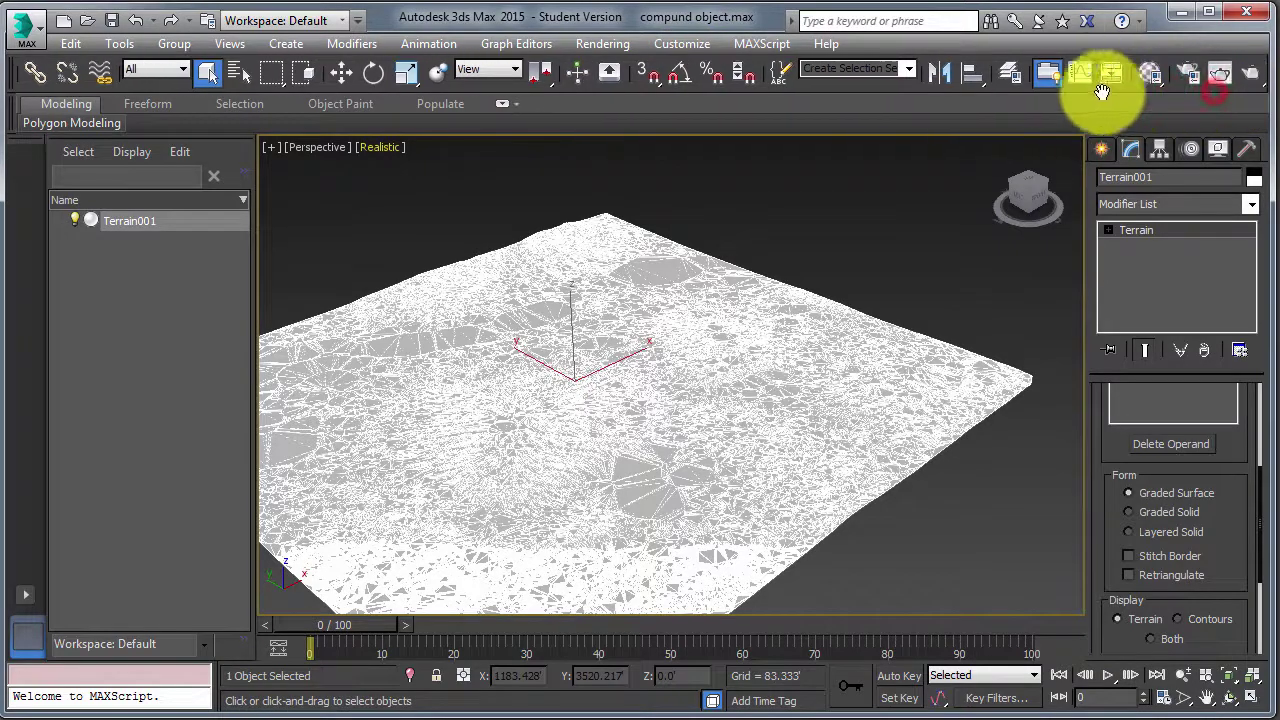
{"action": "left_click", "coordinate": [1255, 78]}
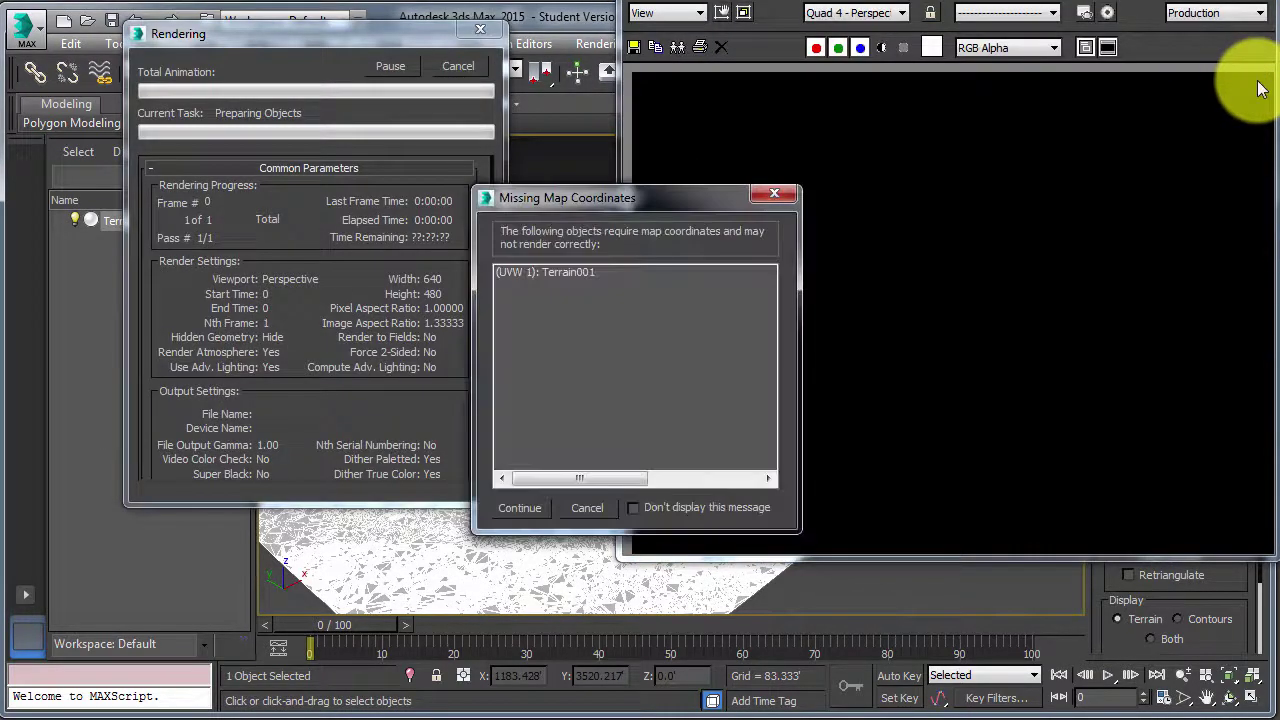
{"action": "left_click", "coordinate": [777, 194]}
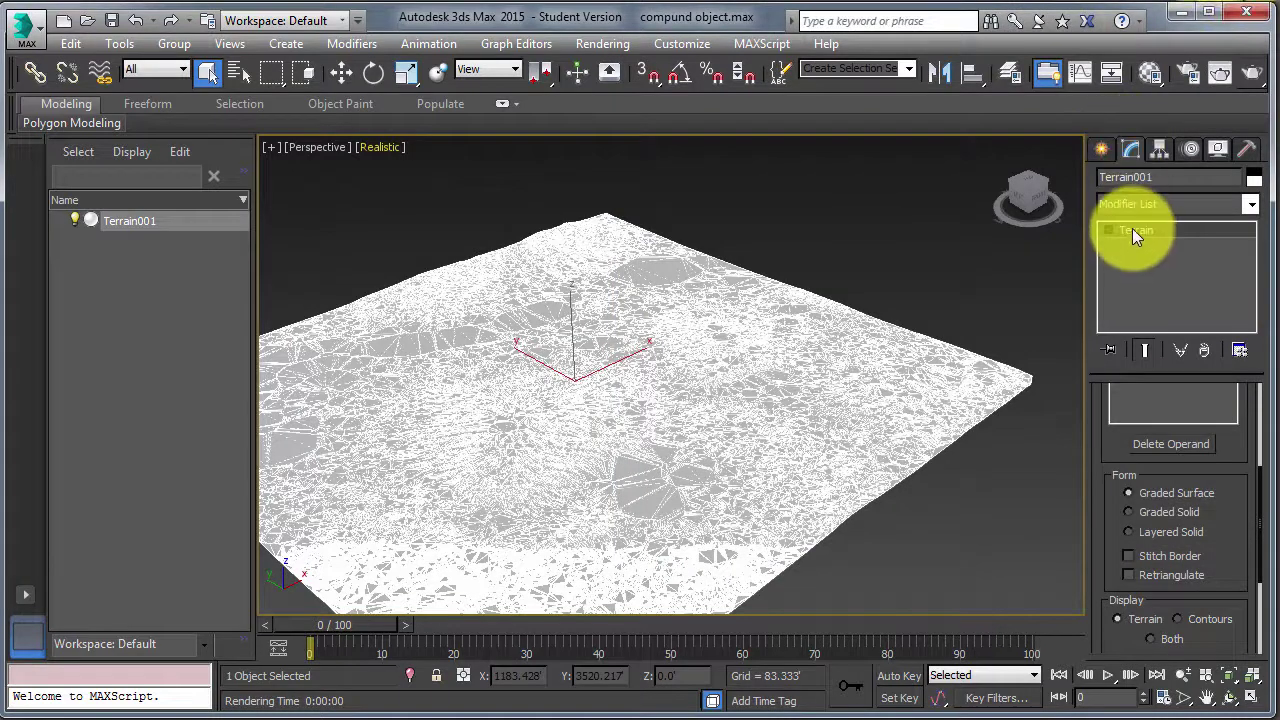
Step: Add a UVW Map modifier to Terrain001 with Box mapping projection
{"action": "left_click", "coordinate": [1251, 204]}
{"action": "left_click_drag", "start_coordinate": [1250, 316], "coordinate": [1250, 705]}
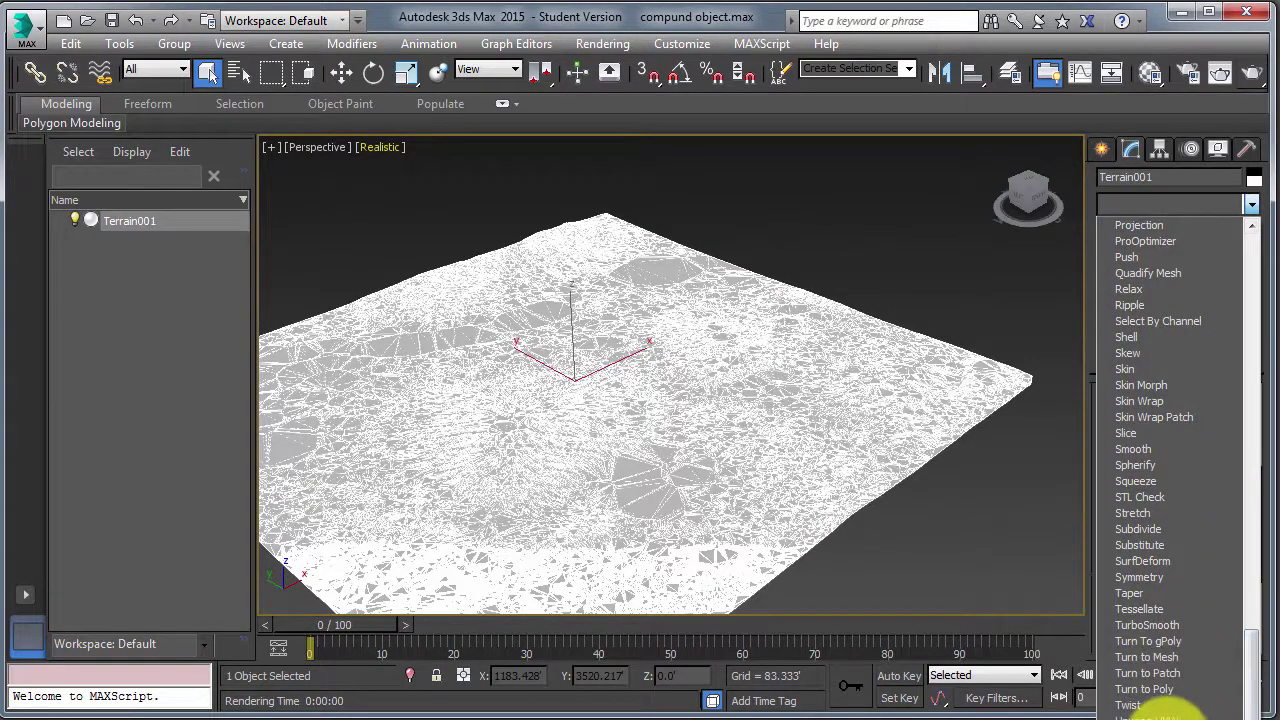
{"action": "left_click", "coordinate": [1150, 710]}
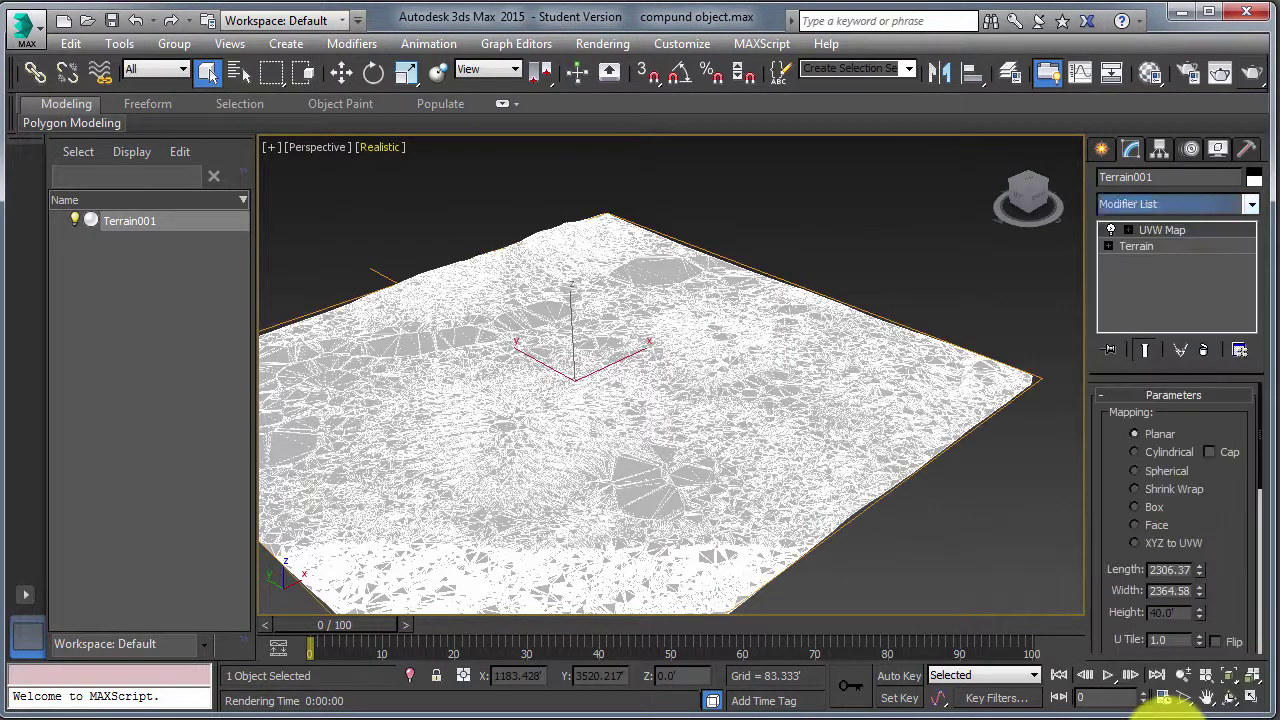
{"action": "left_click", "coordinate": [1134, 506]}
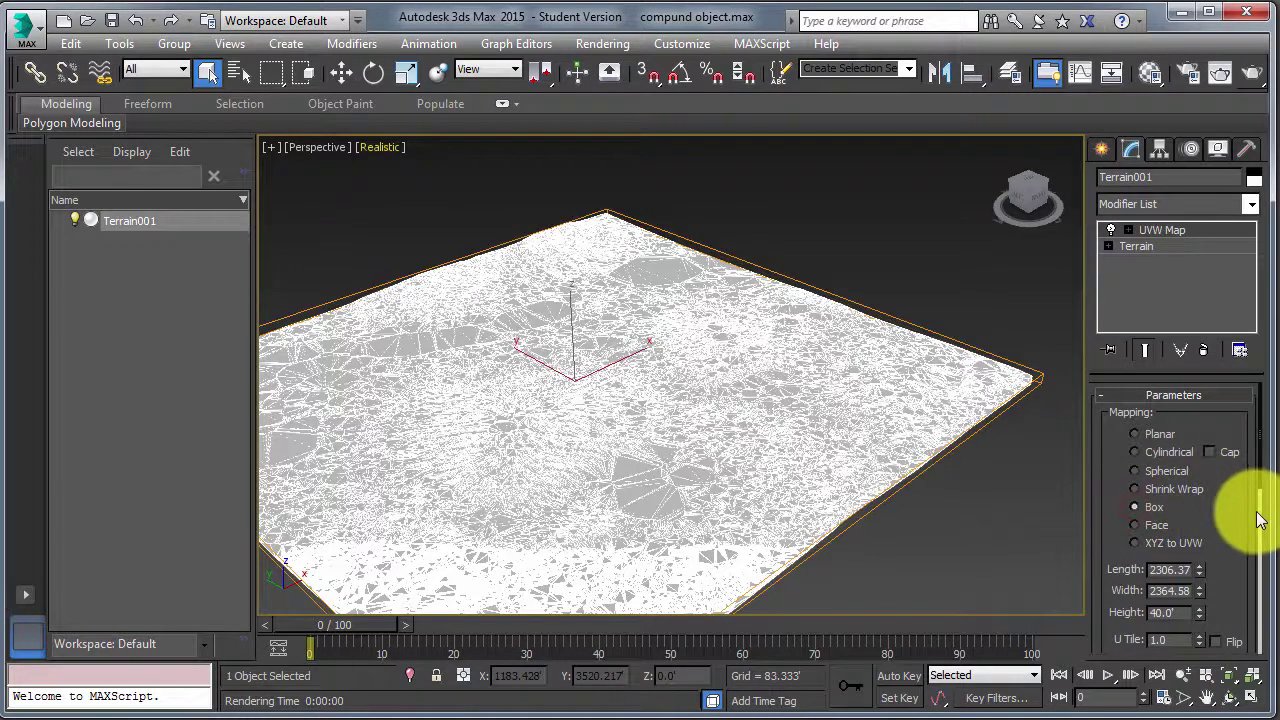
Step: Fit the UVW mapping to Site_Image_Grayscale.tif's proportions with Bitmap Fit
{"action": "scroll", "coordinate": [1258, 515], "scroll_direction": "down", "scroll_amount": 3}
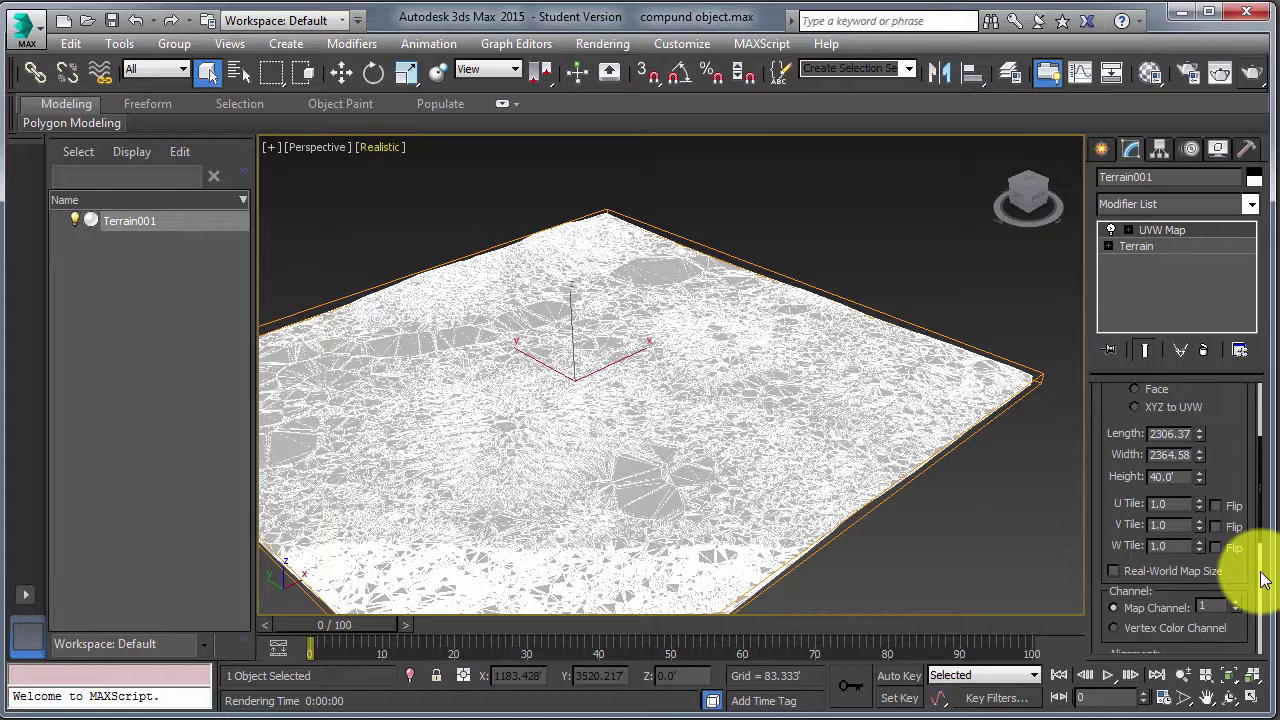
{"action": "scroll", "coordinate": [1262, 578], "scroll_direction": "down", "scroll_amount": 3}
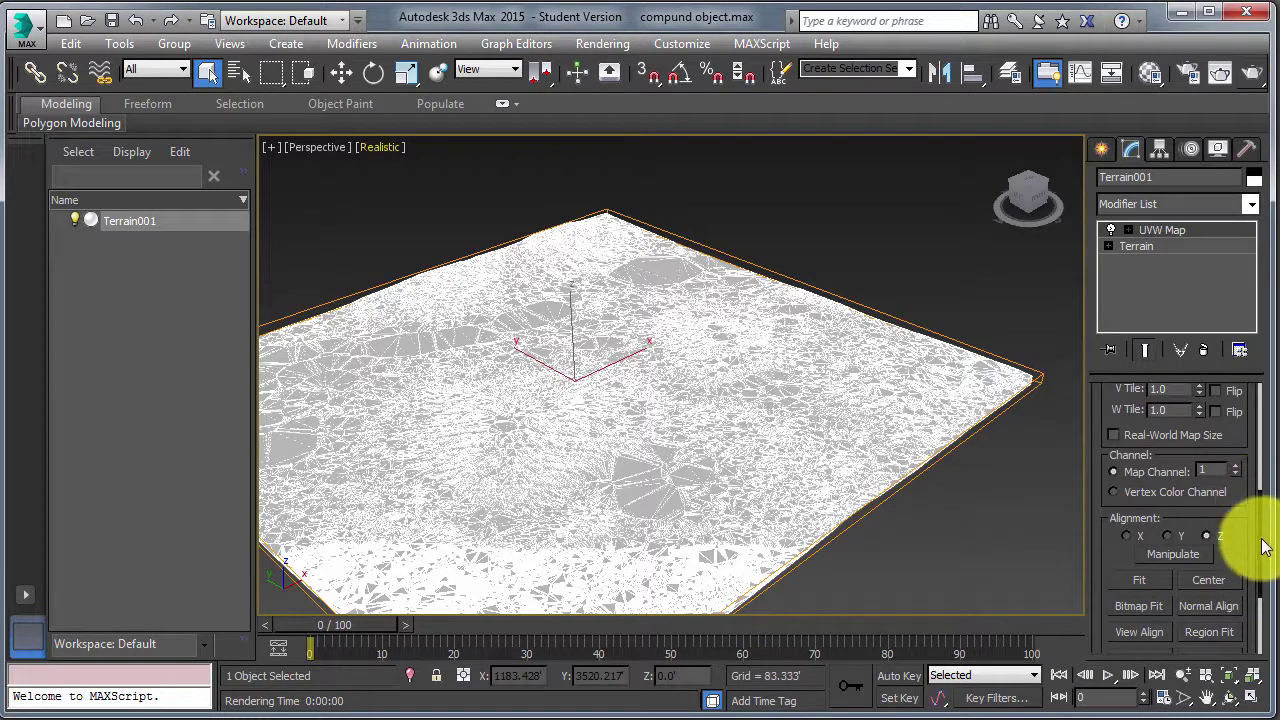
{"action": "scroll", "coordinate": [1262, 545], "scroll_direction": "down", "scroll_amount": 3}
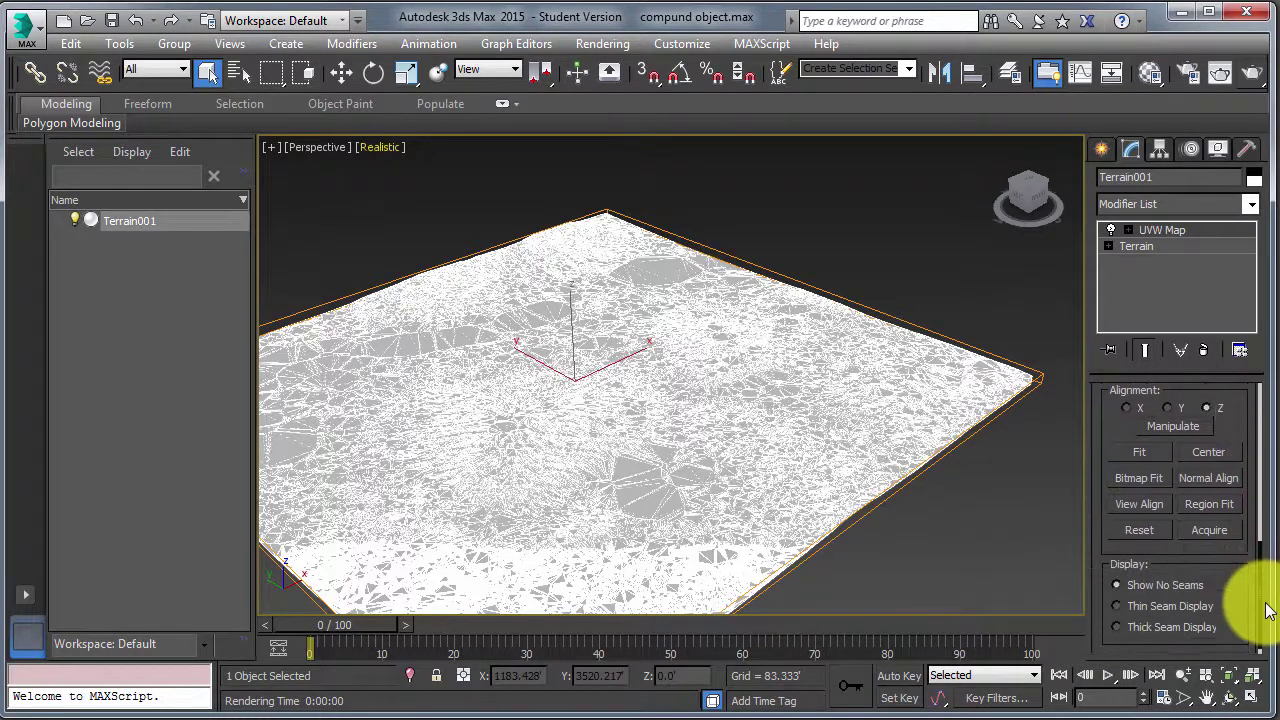
{"action": "left_click", "coordinate": [1146, 470]}
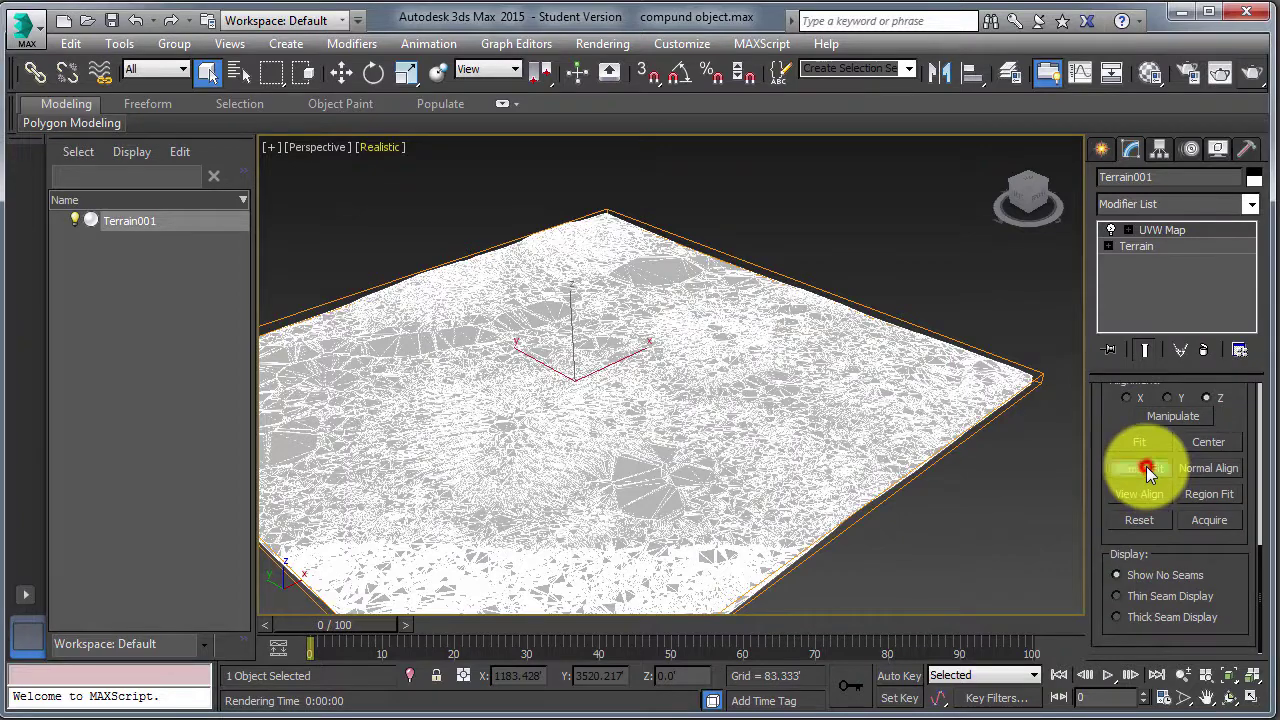
{"action": "left_click", "coordinate": [662, 195]}
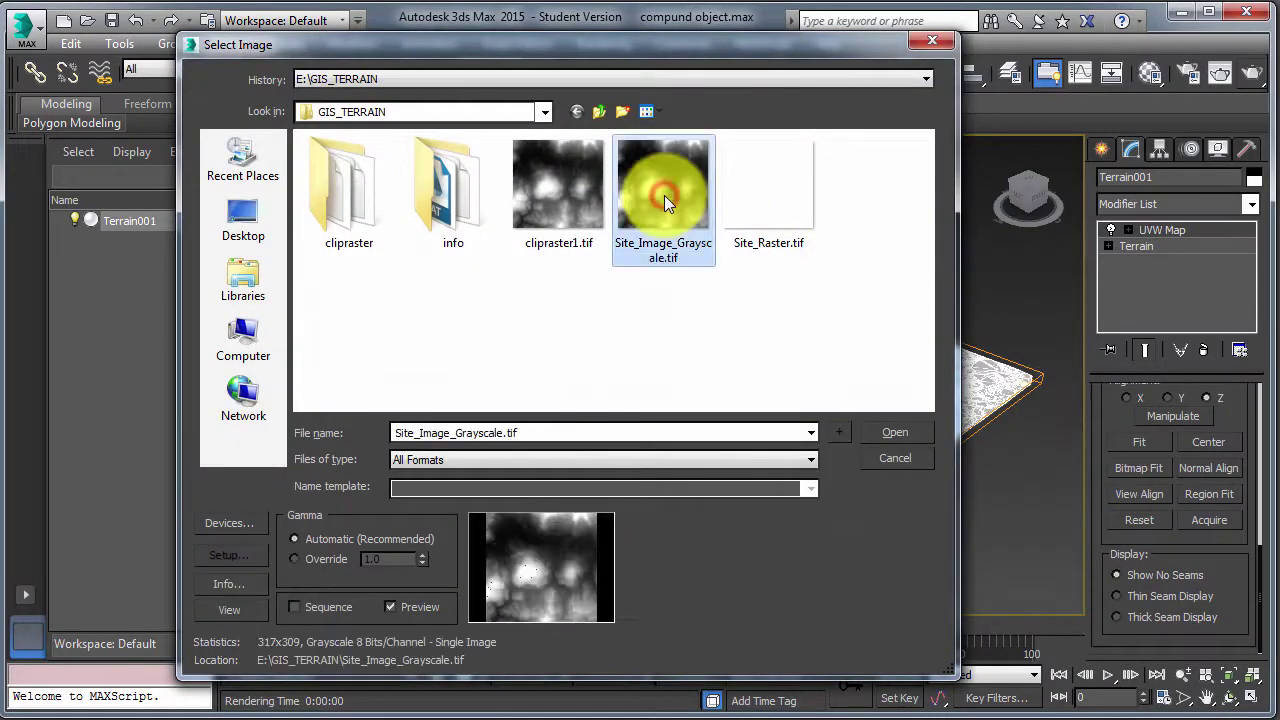
{"action": "left_click", "coordinate": [886, 432]}
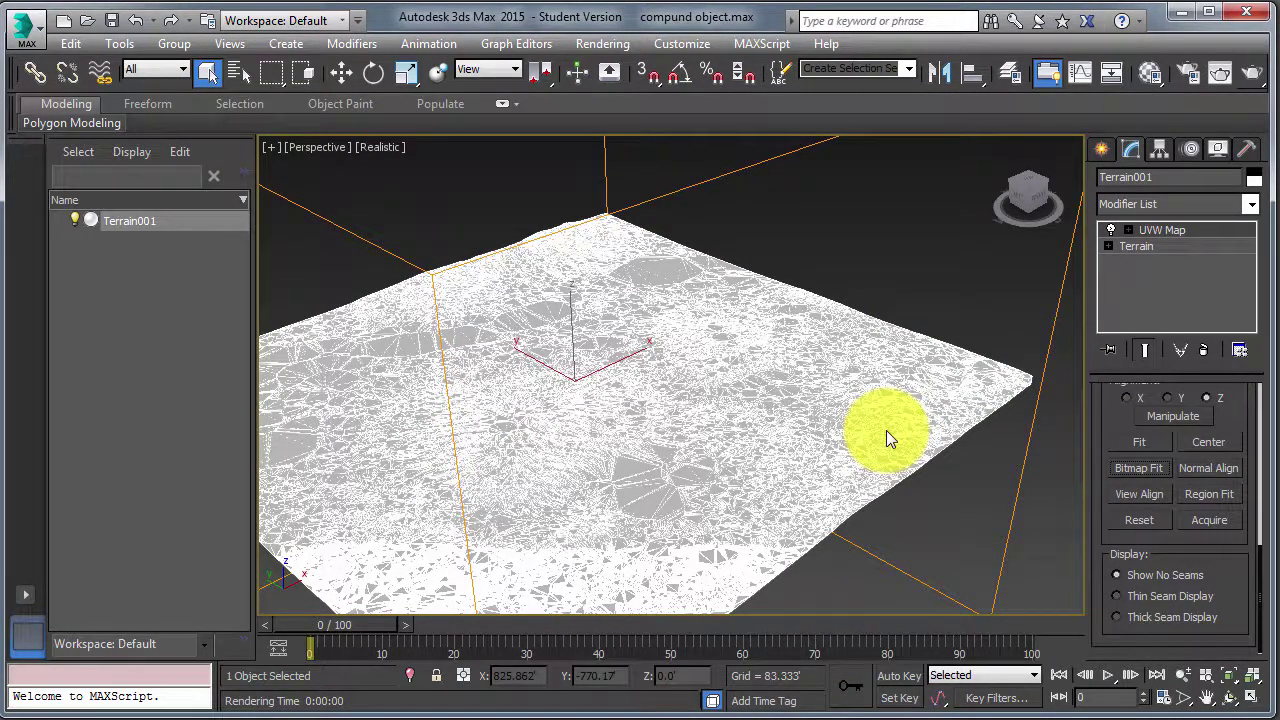
Step: Deselect Terrain001, test-render it, then orbit the perspective view low across the landscape
{"action": "left_click", "coordinate": [903, 179]}
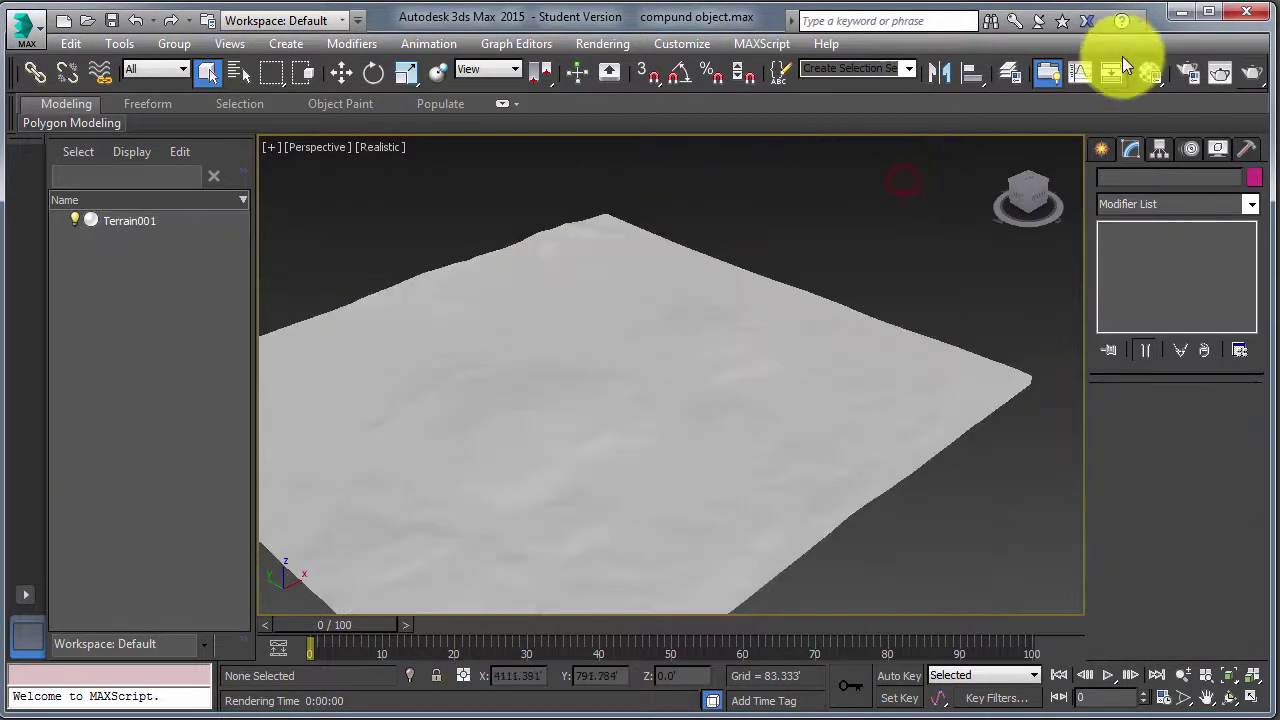
{"action": "left_click", "coordinate": [1248, 72]}
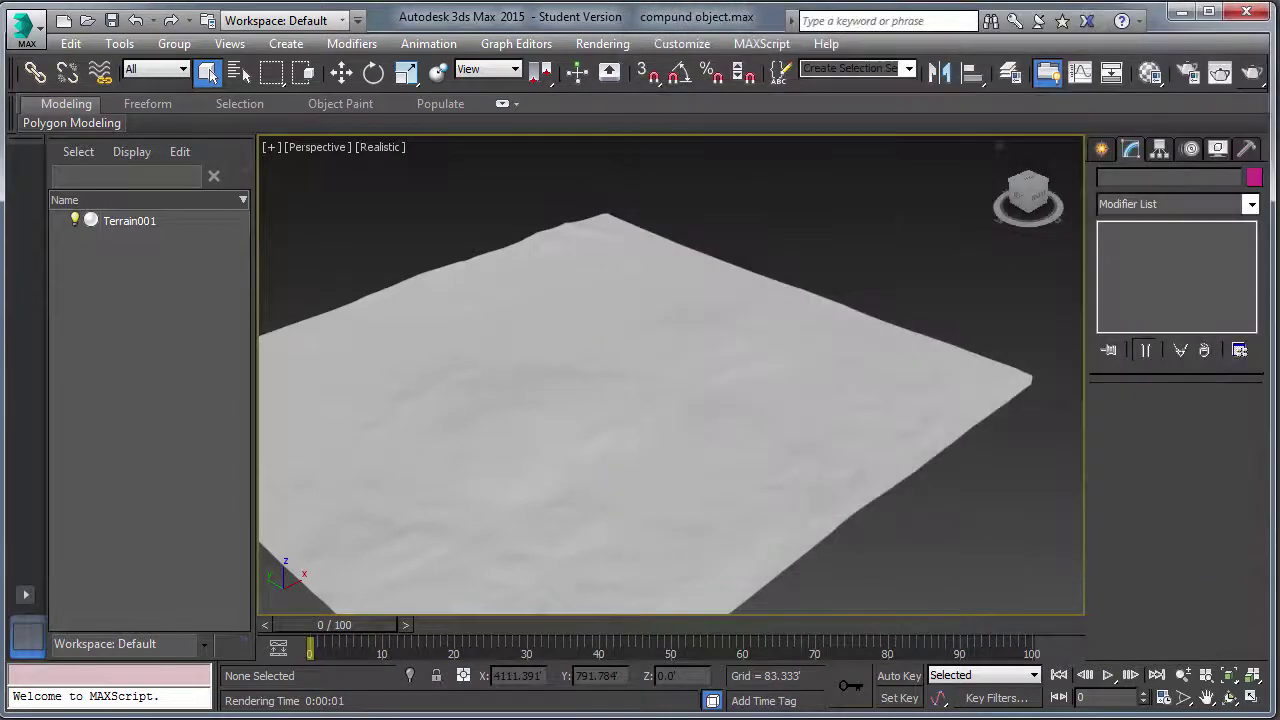
{"action": "left_click", "coordinate": [1028, 190]}
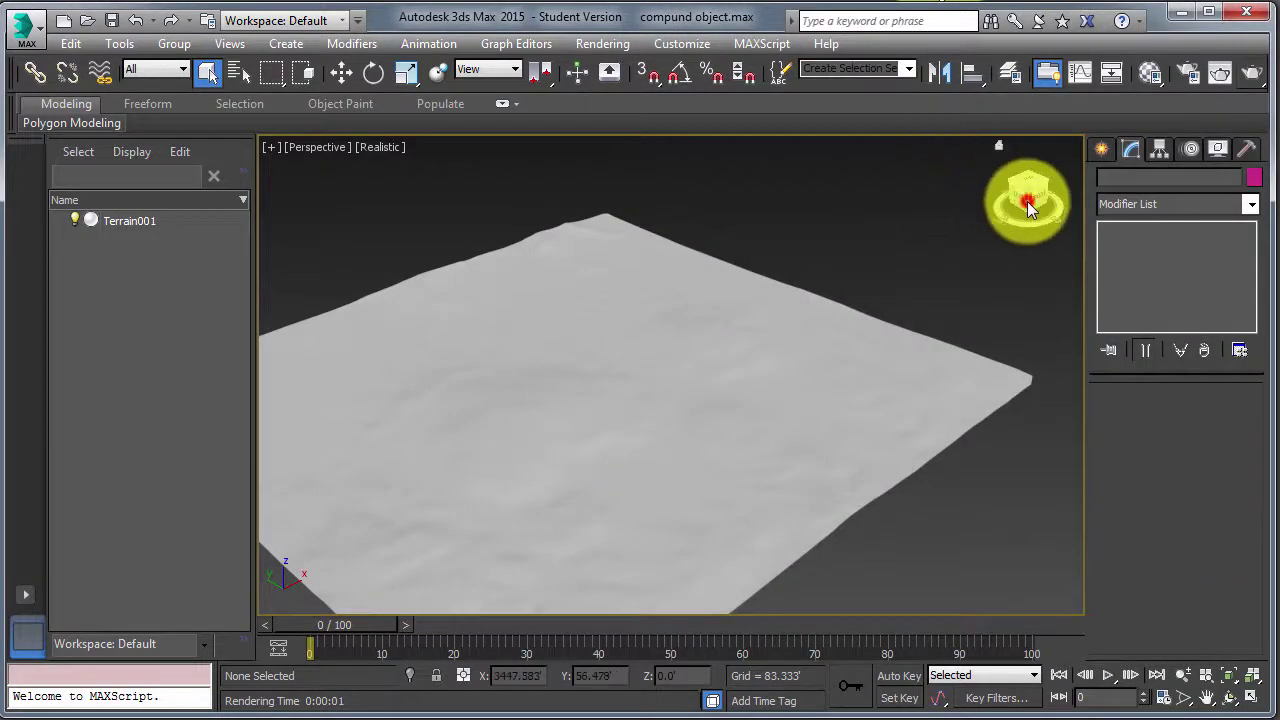
{"action": "left_click_drag", "start_coordinate": [1028, 220], "coordinate": [894, 200]}
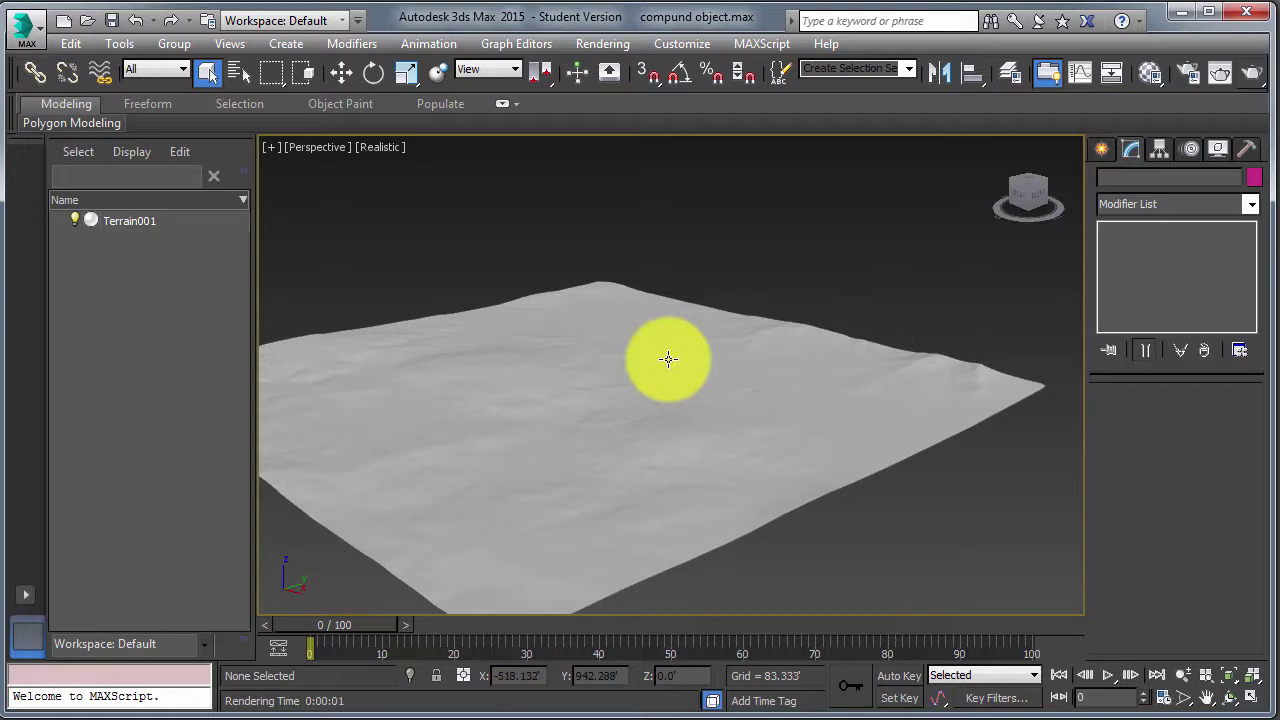
{"action": "scroll", "coordinate": [668, 360], "scroll_direction": "up", "scroll_amount": 3}
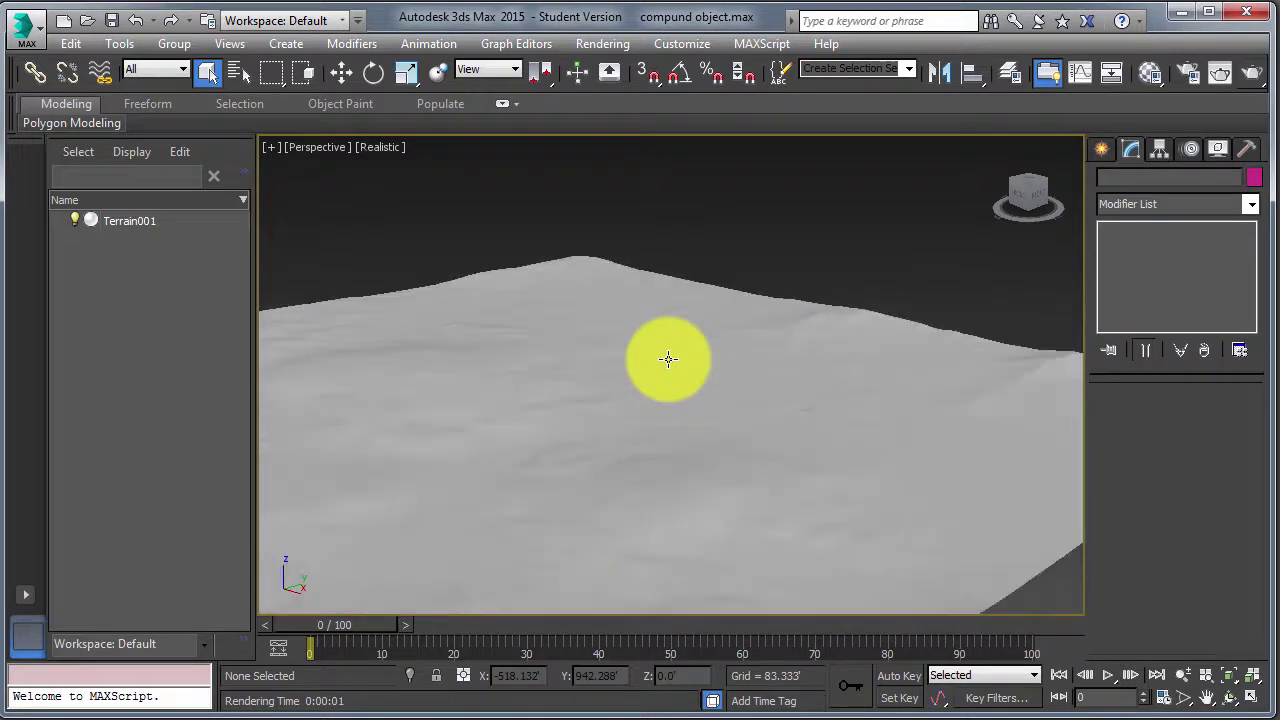
{"action": "left_click", "coordinate": [1027, 198]}
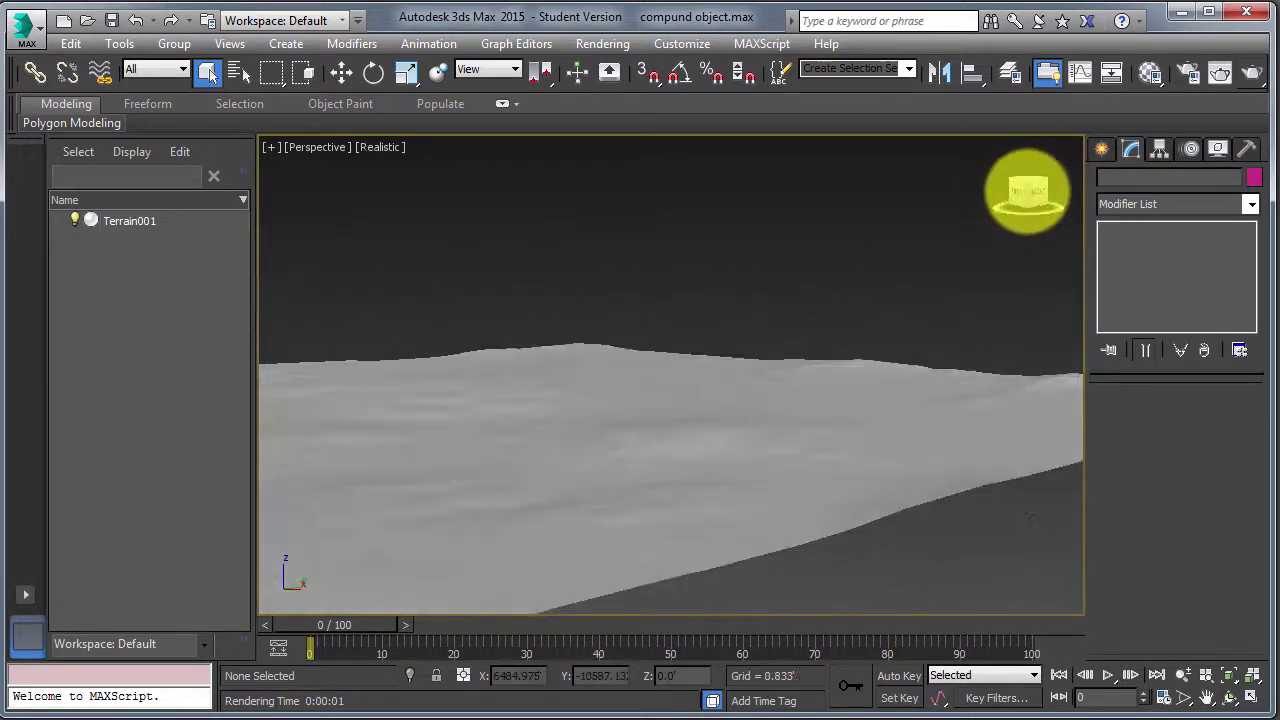
{"action": "mouse_move", "coordinate": [1027, 190]}
{"action": "left_mouse_down"}
{"action": "mouse_move", "coordinate": [1051, 200]}
{"action": "mouse_move", "coordinate": [1043, 186]}
{"action": "left_mouse_up"}
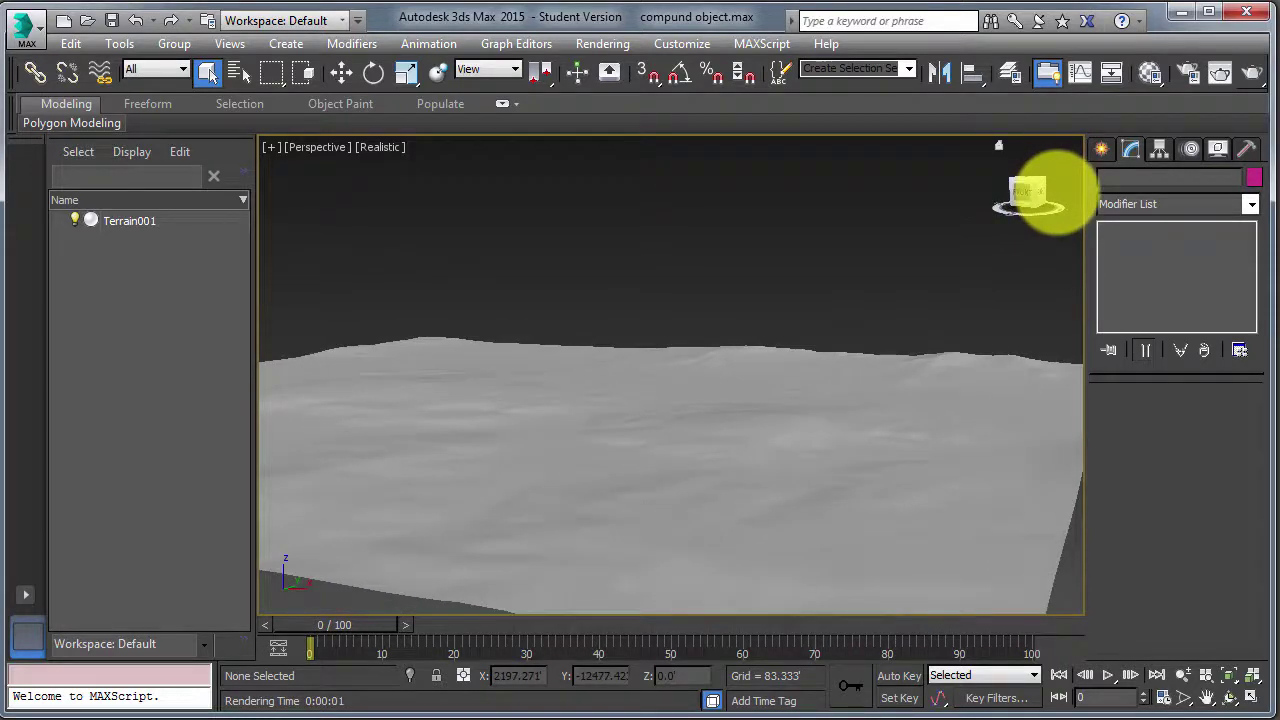
{"action": "left_click", "coordinate": [1252, 78]}
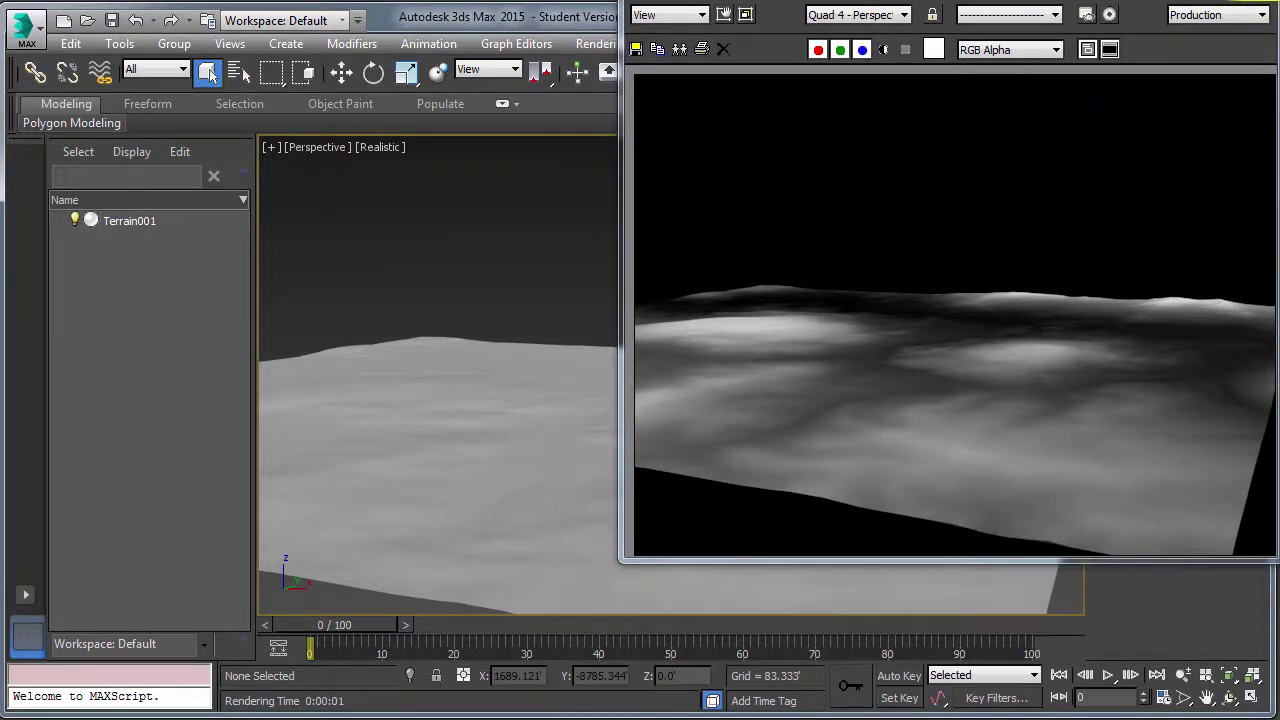
{"action": "key", "text": "alt+F4"}
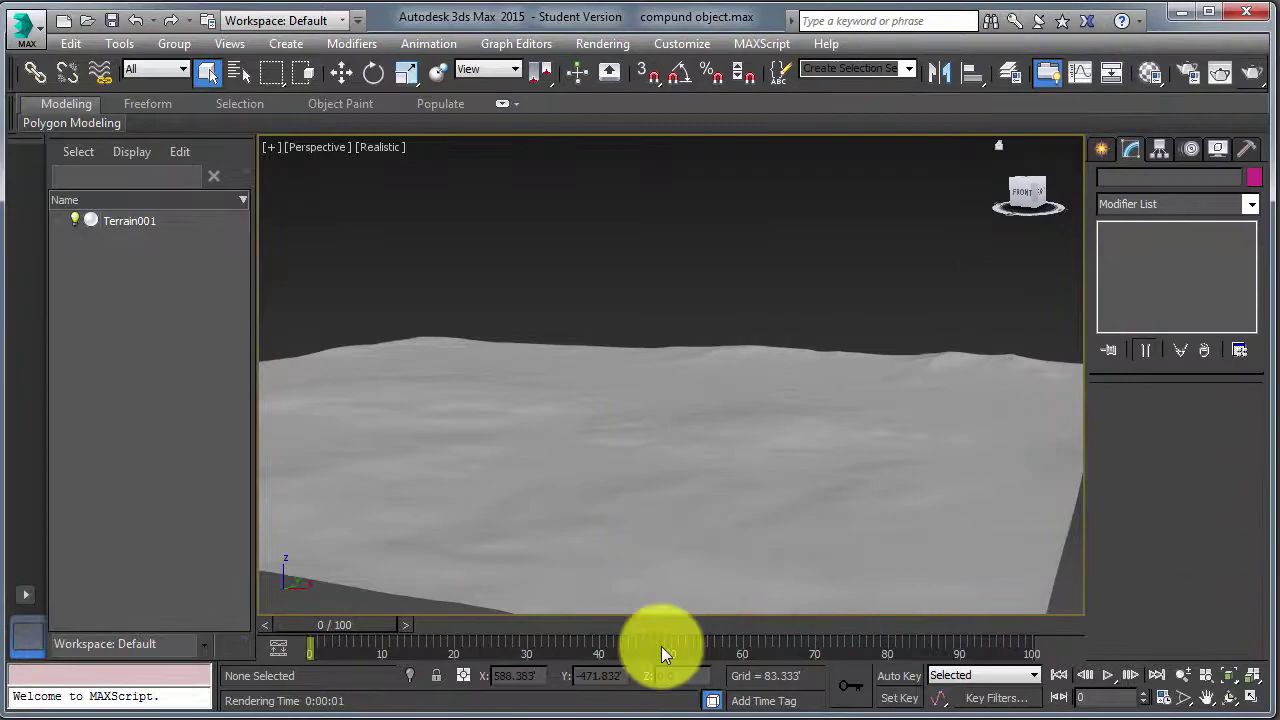